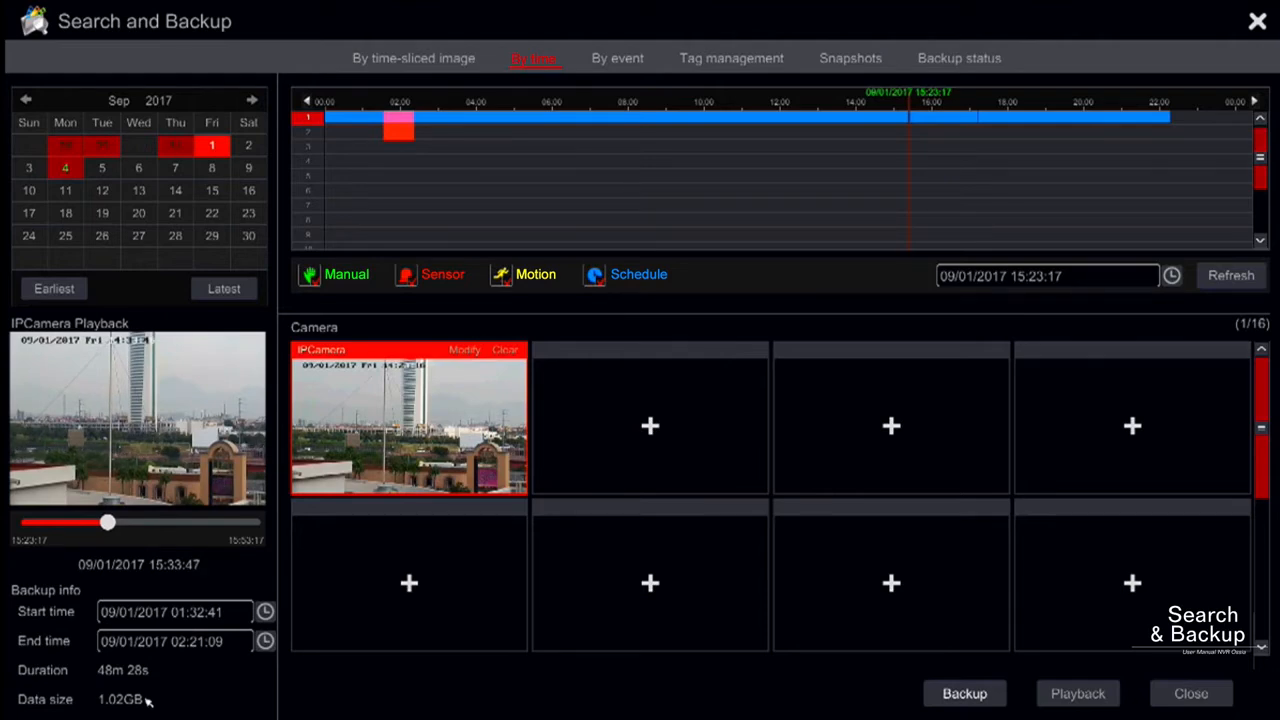
- Open the backup settings for the selected clip and create a folder named FOLDER on ExternalStorage1-7020-DED8
left_click(950, 693)
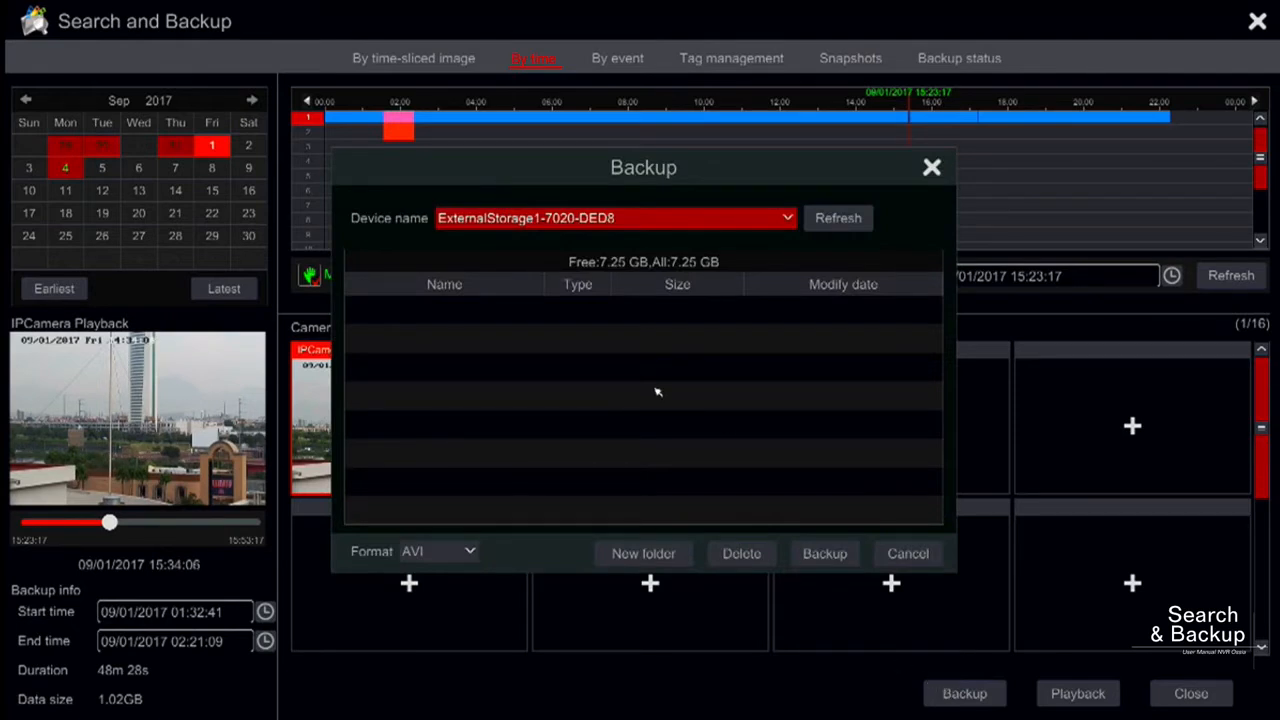
left_click(789, 219)
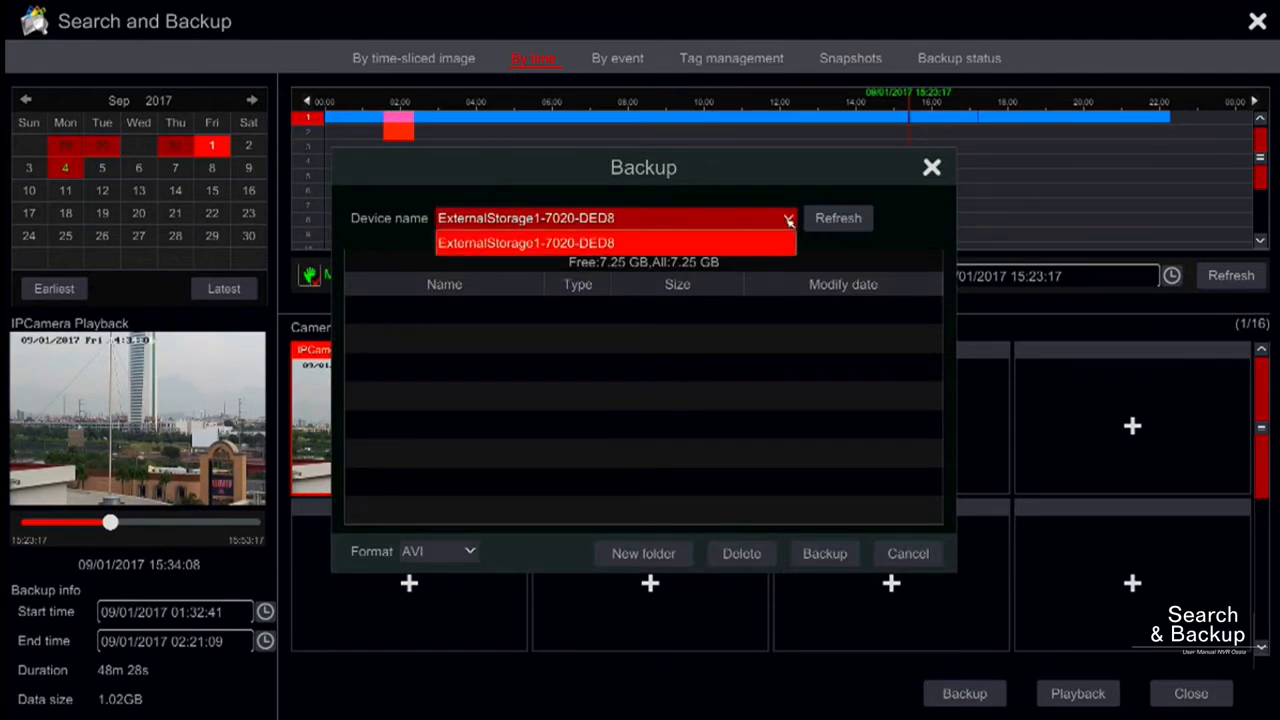
left_click(789, 219)
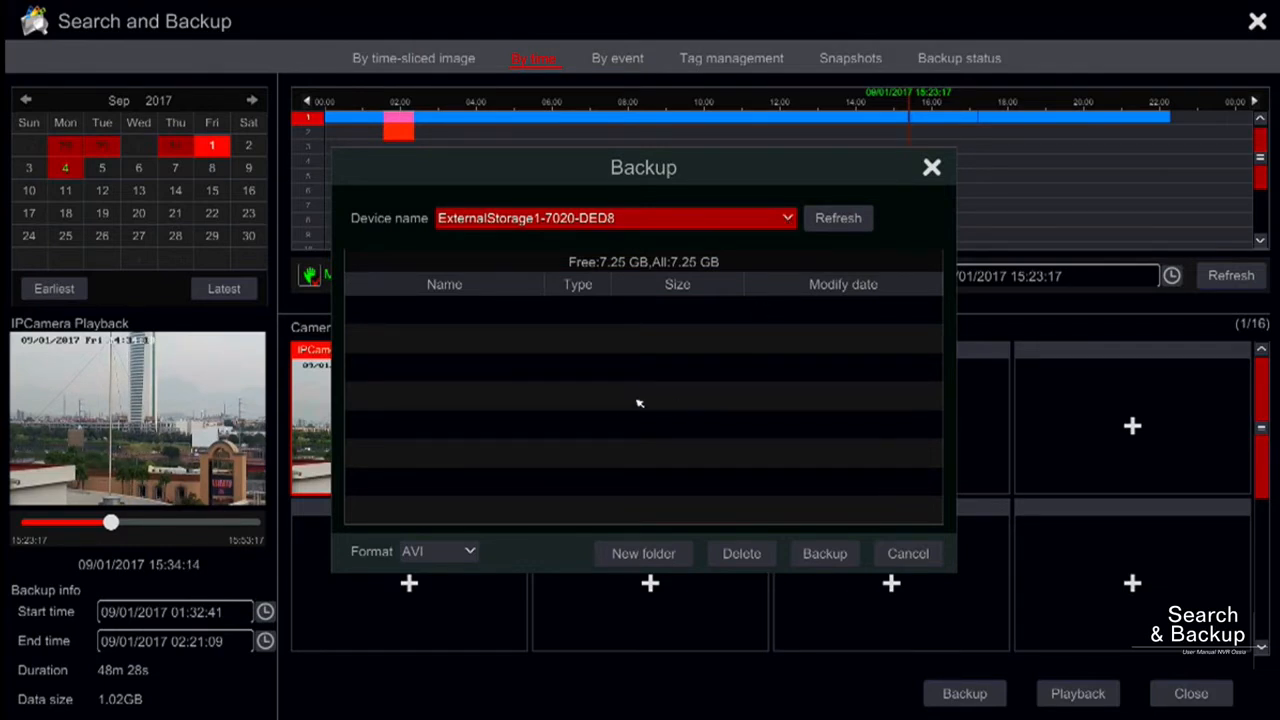
left_click(641, 555)
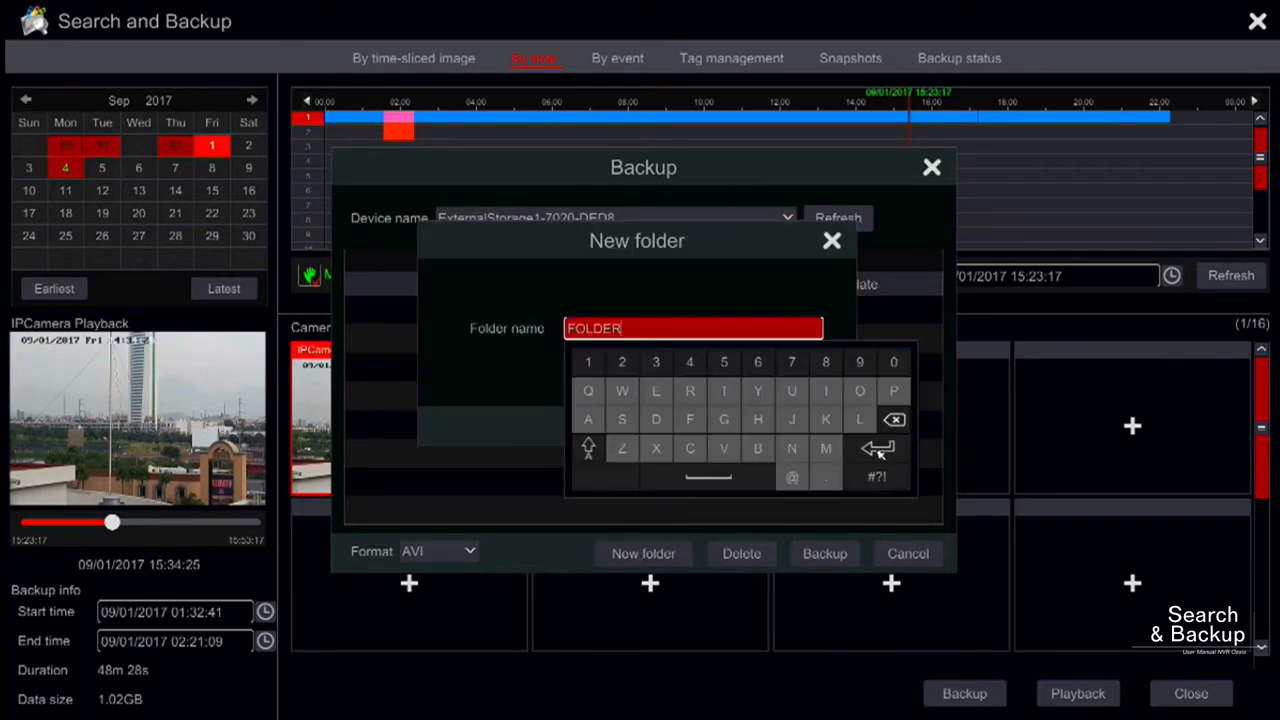
left_click(877, 449)
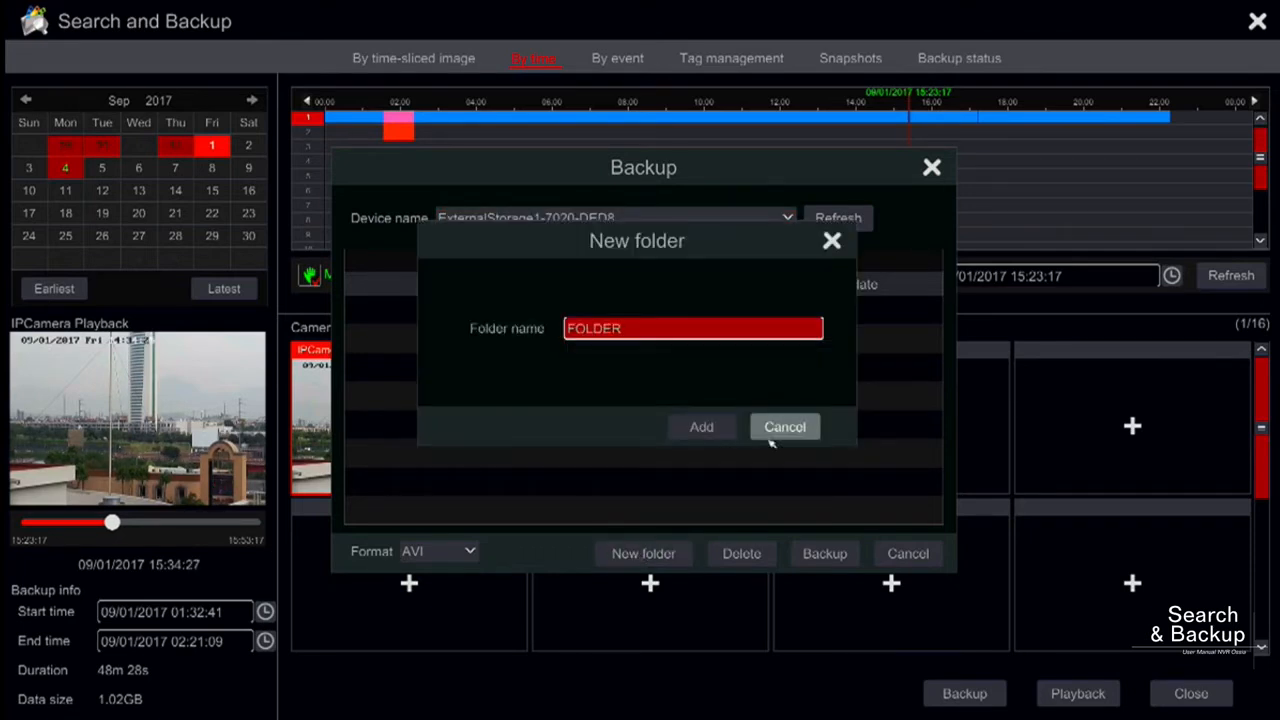
left_click(718, 428)
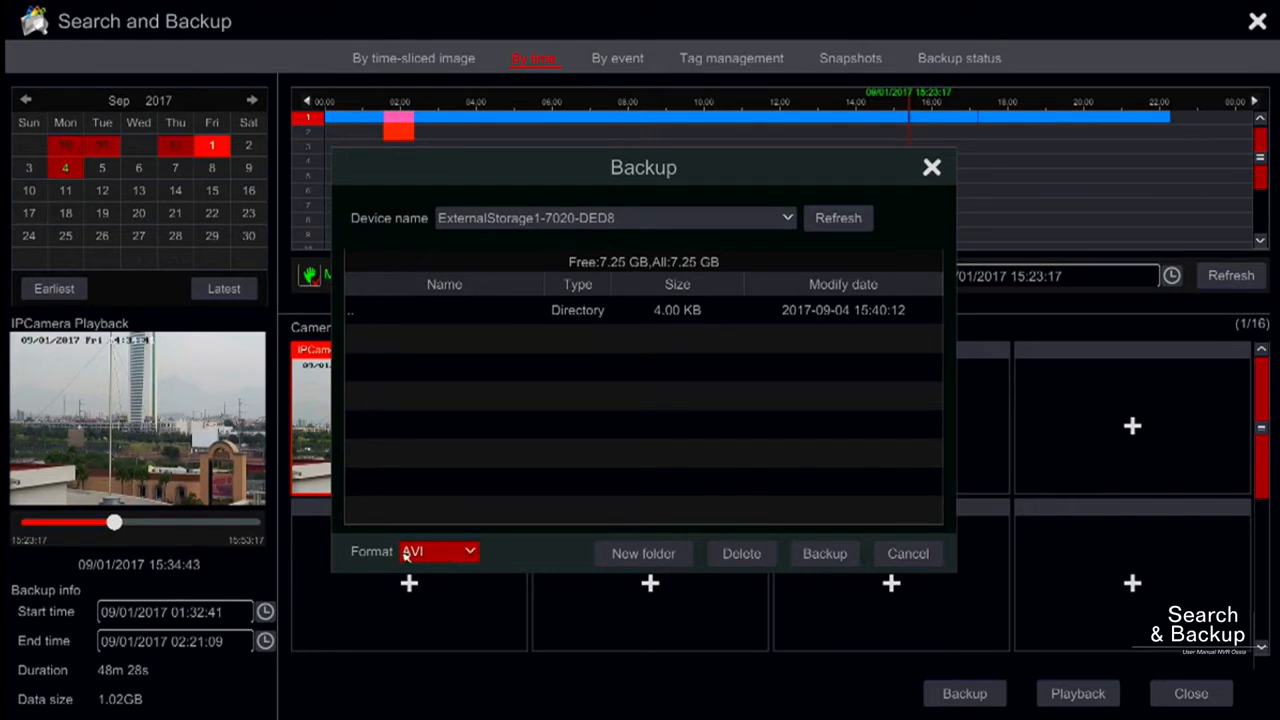
- Set the backup format to Private and start the backup
left_click(470, 553)
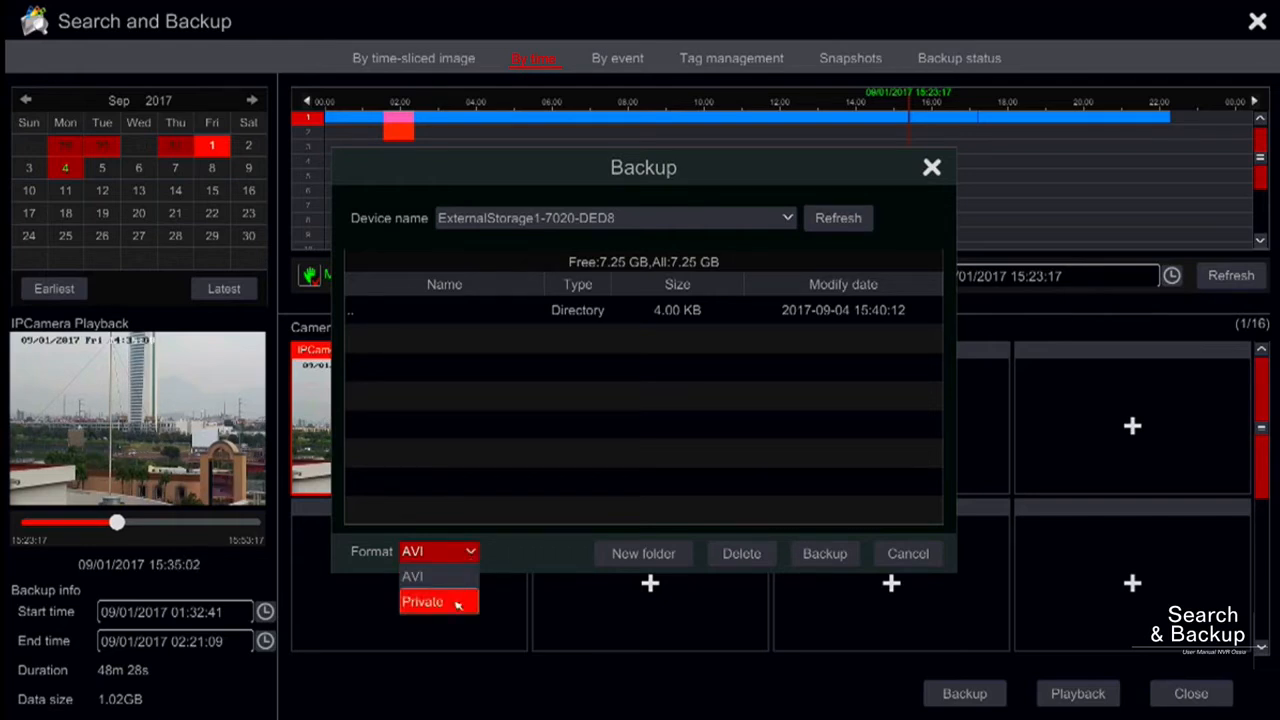
left_click(458, 602)
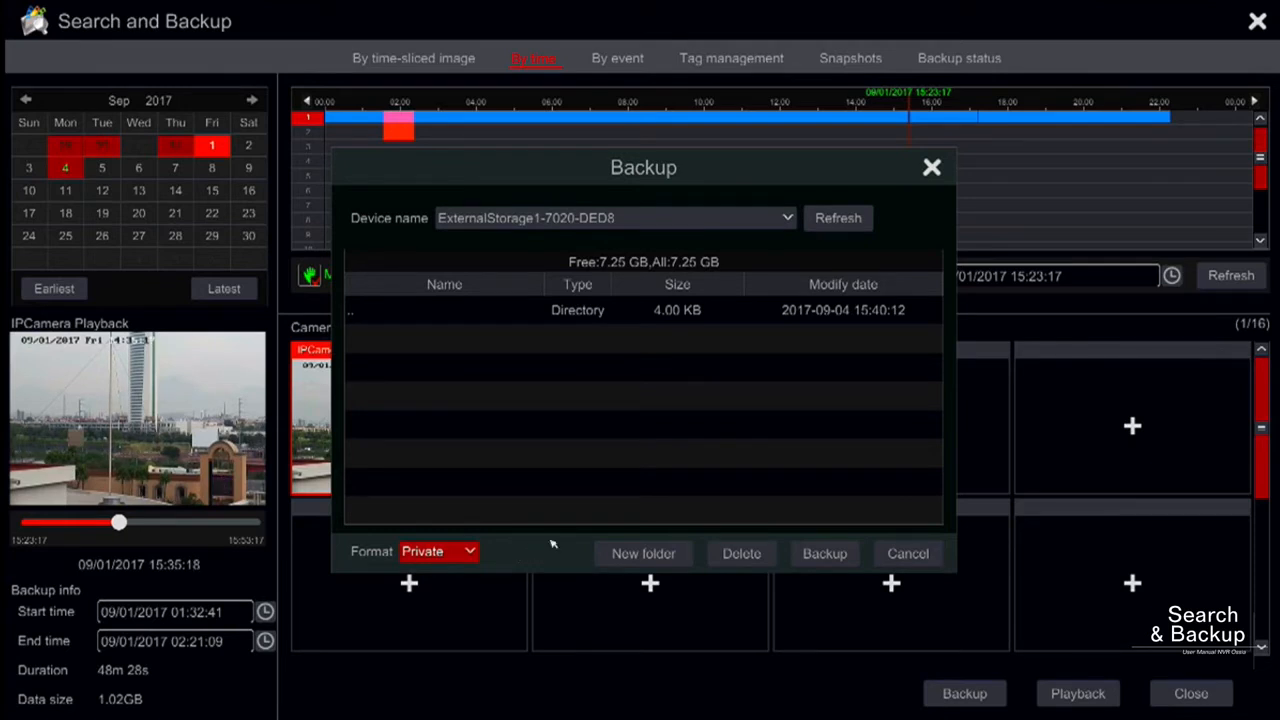
left_click(824, 553)
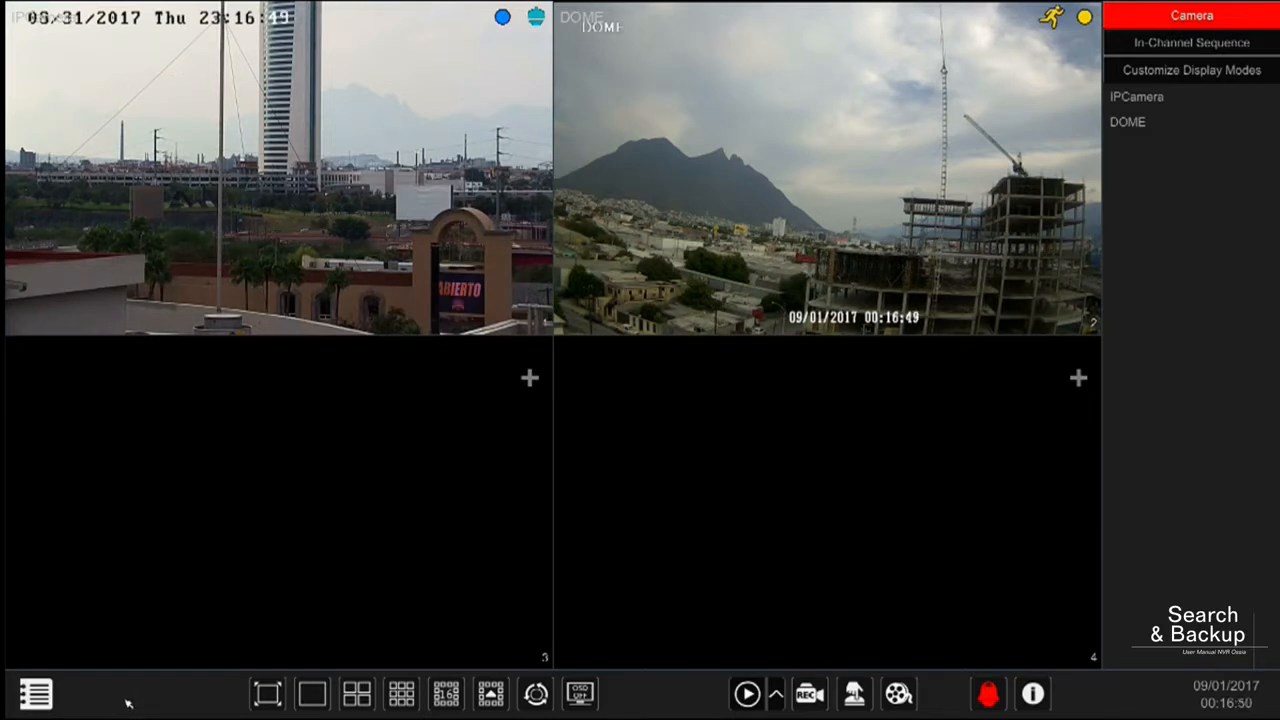
- Open Search and Backup from the live view and look through the camera thumbnails grouped by date
left_click(36, 694)
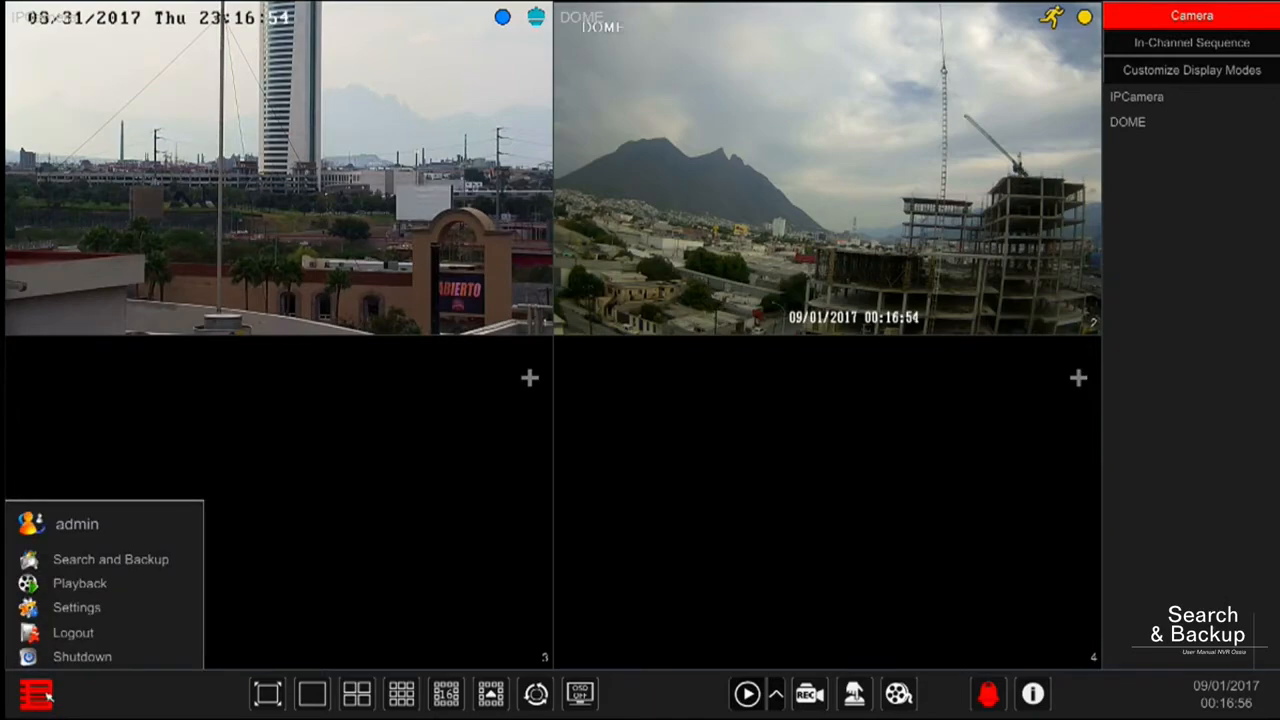
left_click(123, 559)
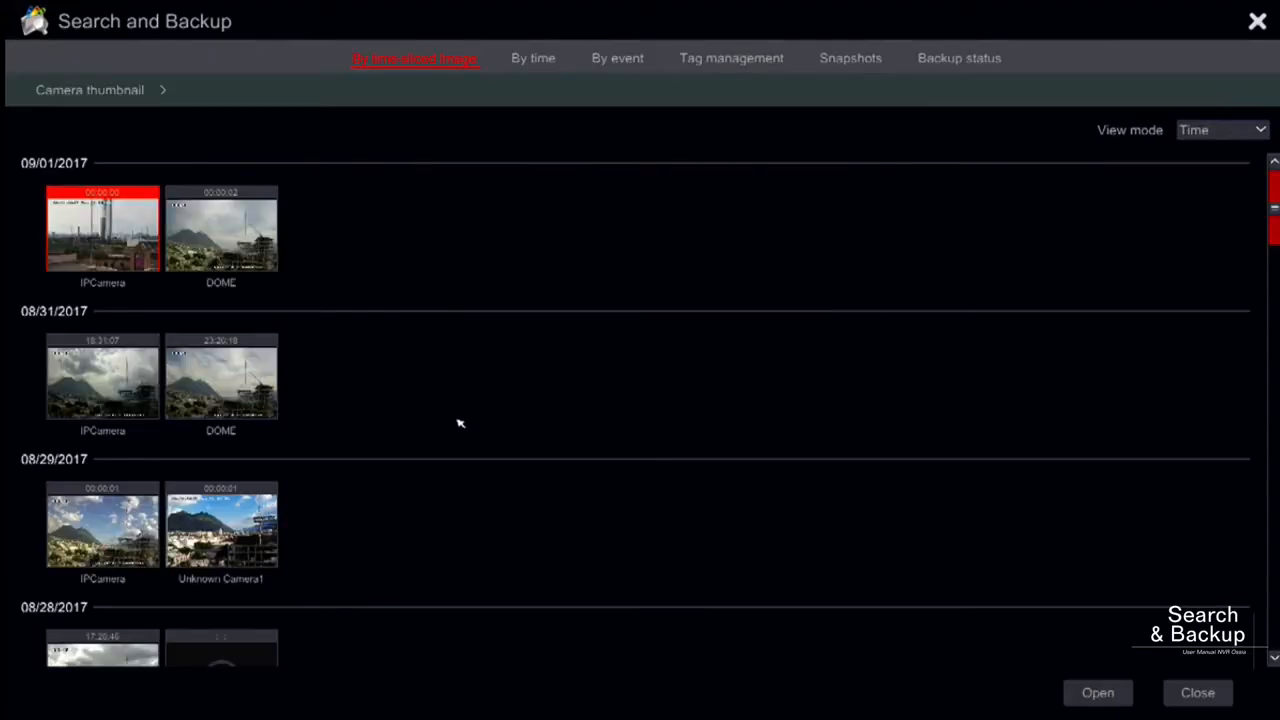
scroll(458, 421, "down", 1)
scroll(458, 421, "down", 3)
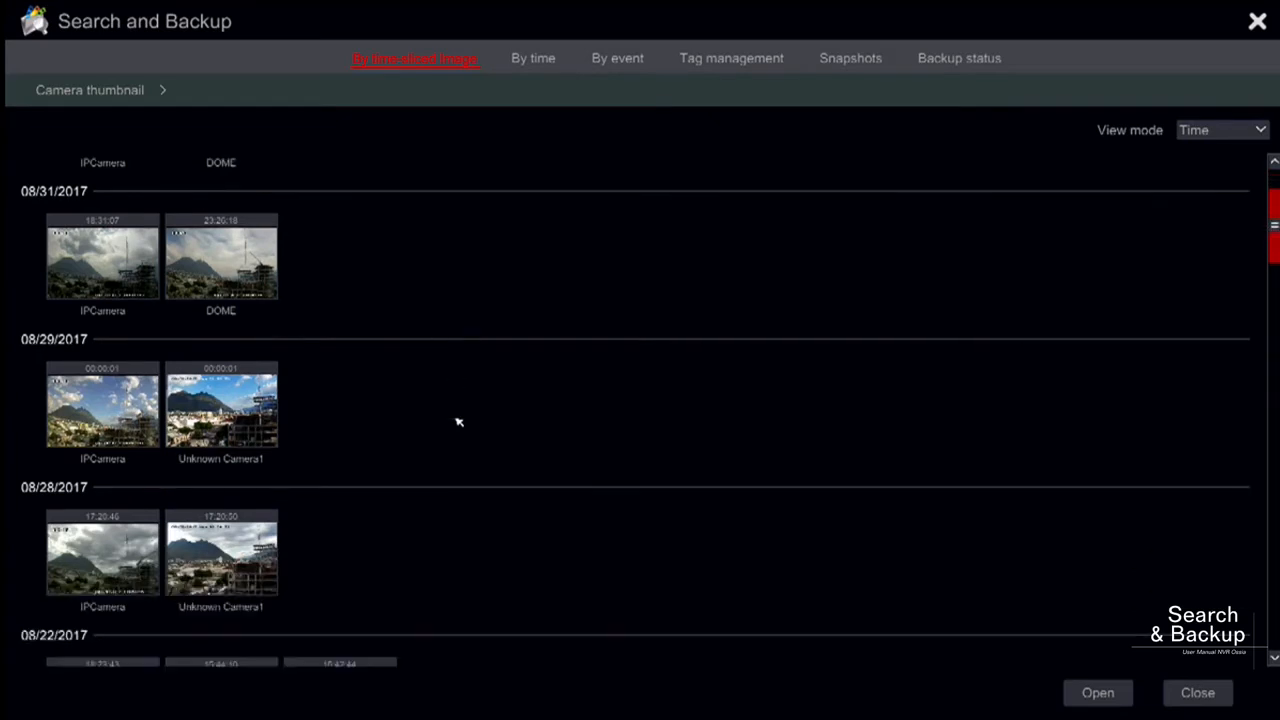
scroll(458, 420, "up", 3)
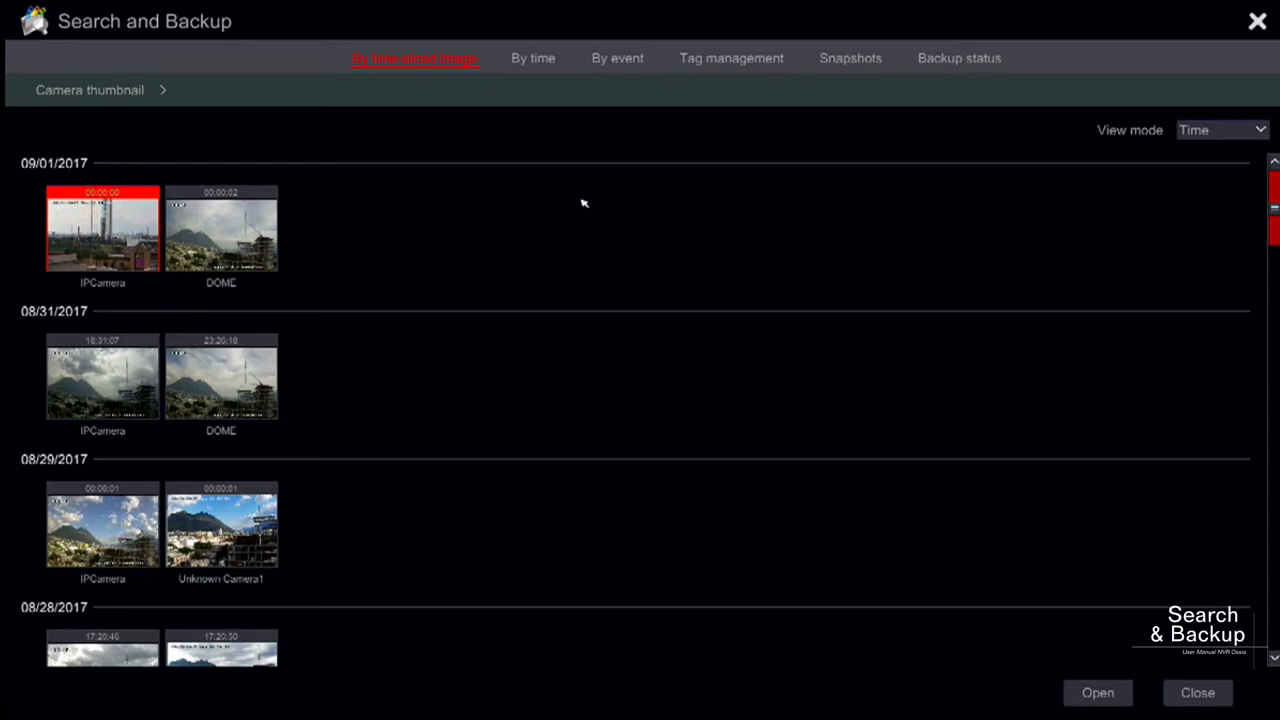
- Switch the thumbnail view mode to Camera, and return it to Time
left_click(1229, 132)
left_click(1214, 181)
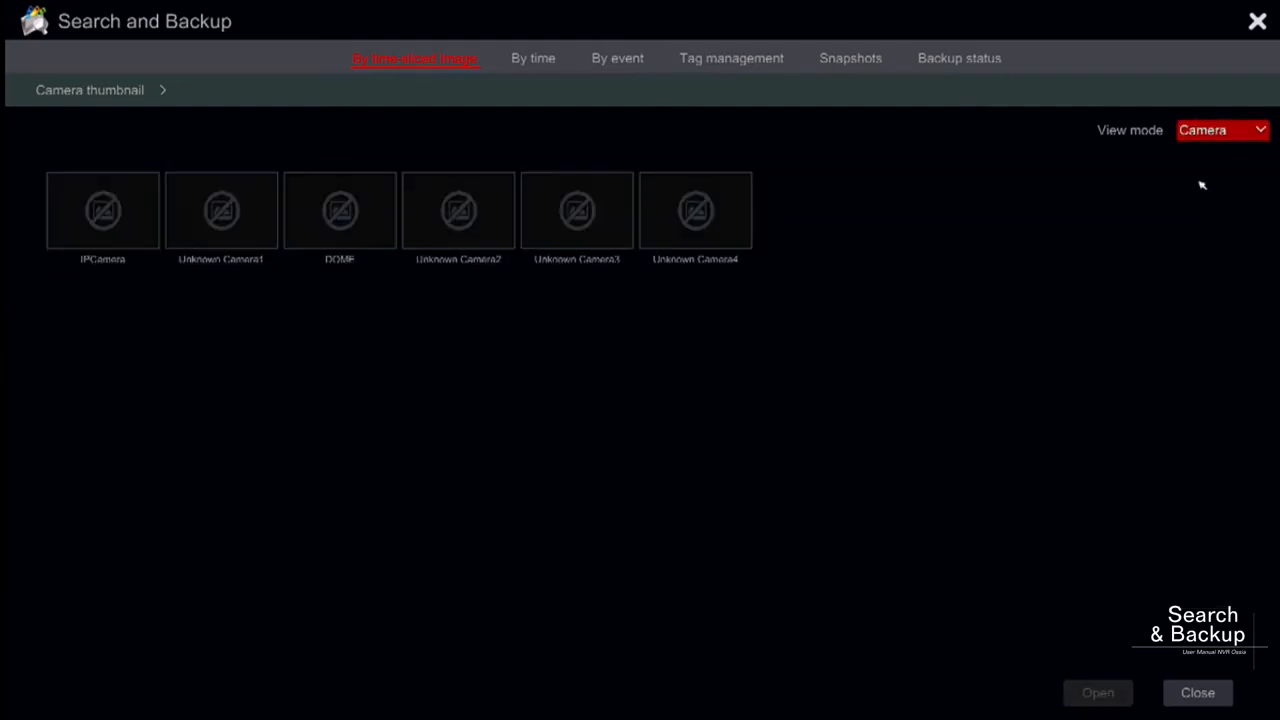
left_click(1210, 134)
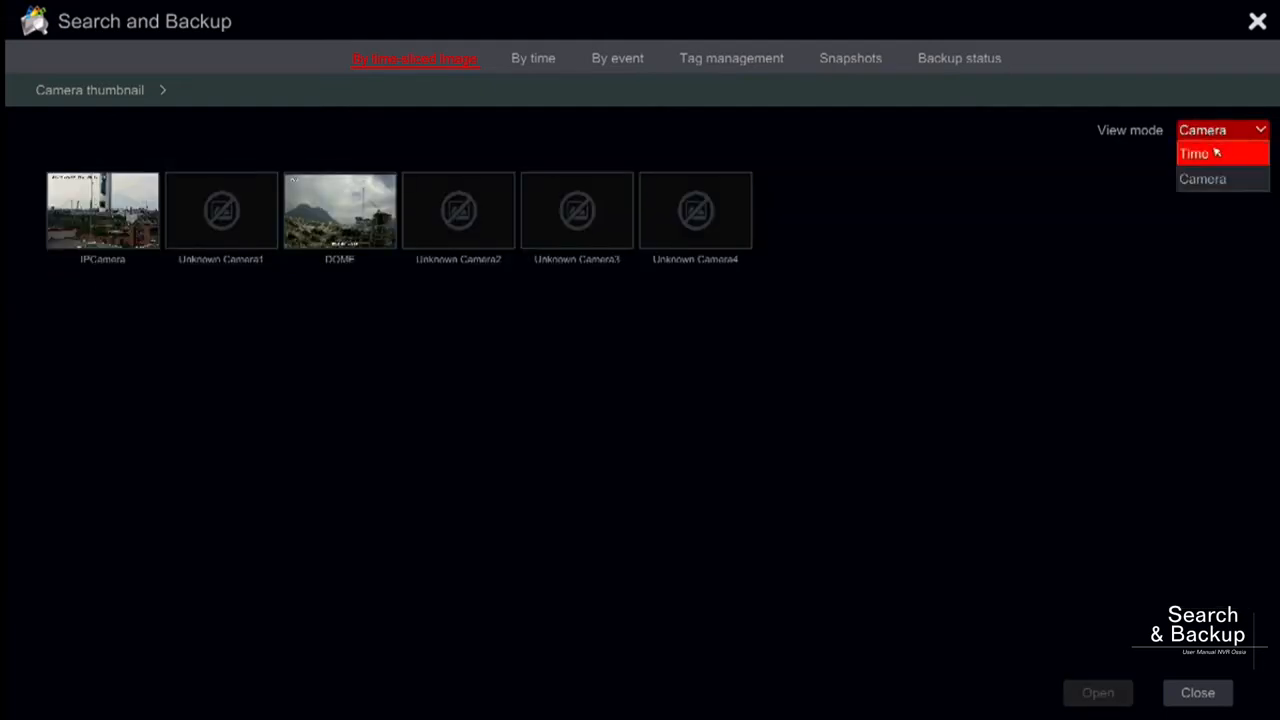
left_click(1215, 153)
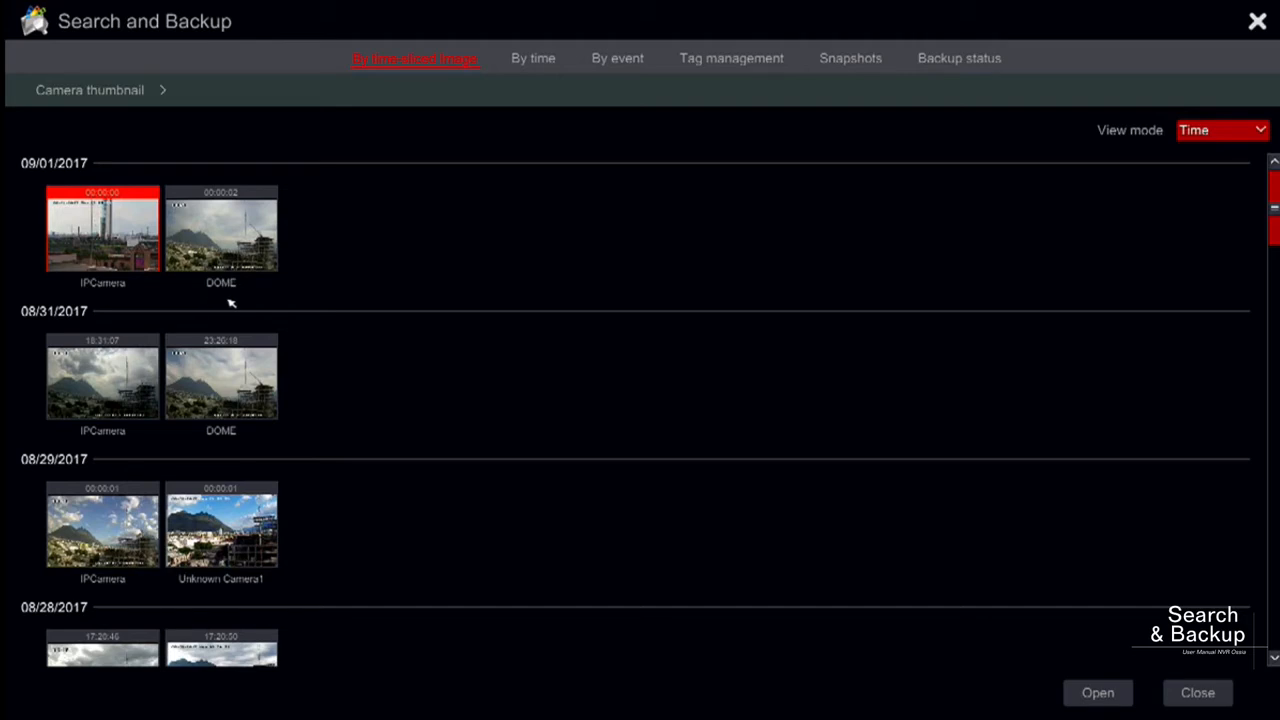
- Open the IPCamera recordings and go into the month 08/2017
left_click(164, 91)
left_click(100, 122)
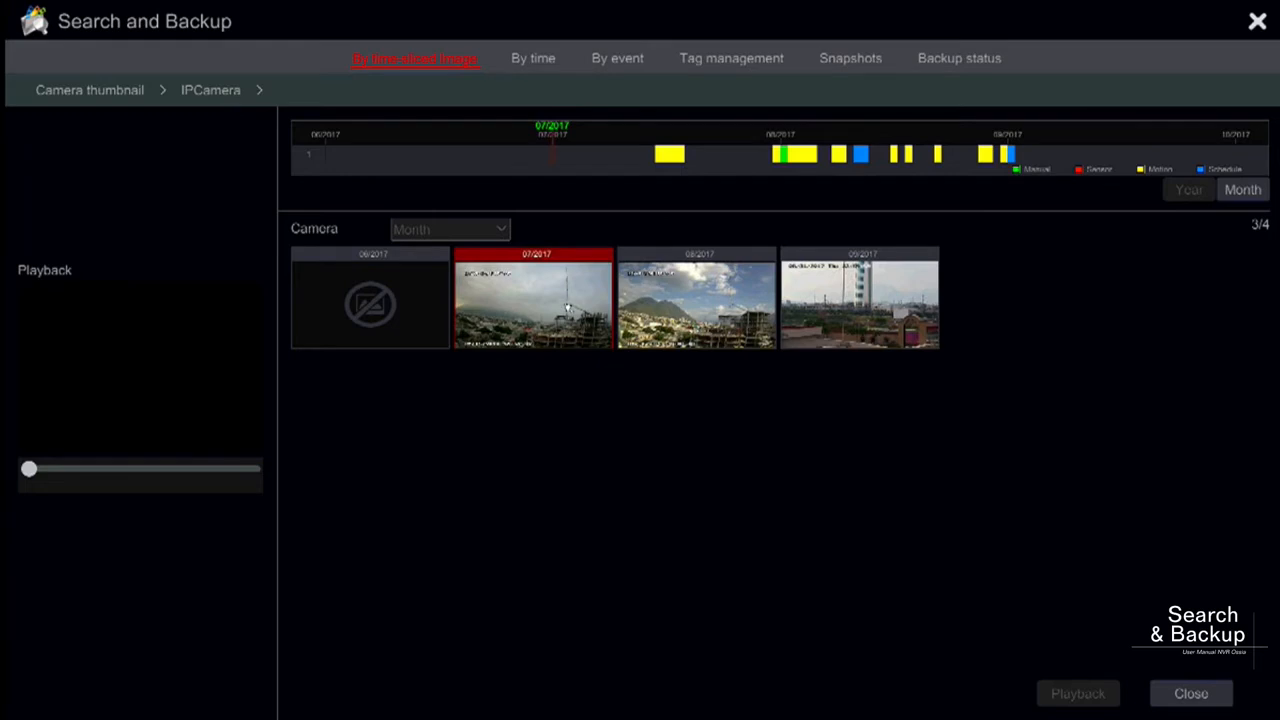
left_click(709, 302)
double_click(707, 303)
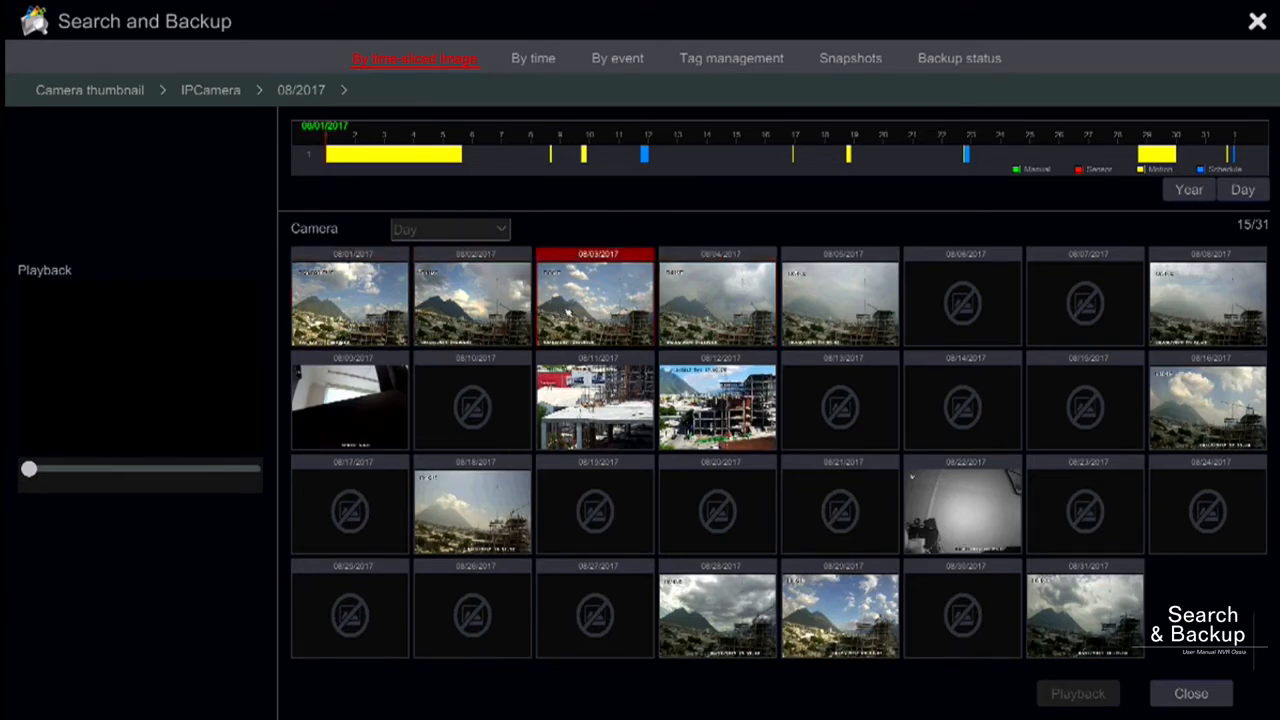
- Preview the 08/02/2017 recording, open that day, and go into the 01:00 hour to list its minutes
left_click(503, 309)
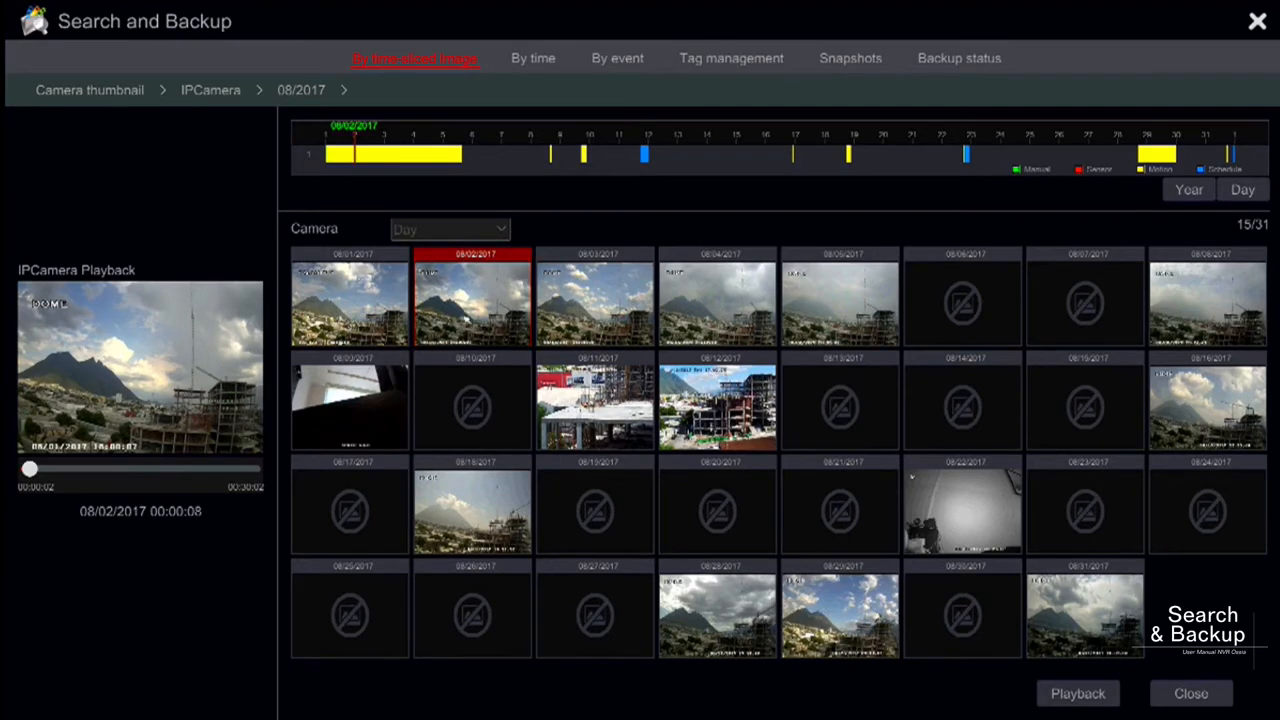
double_click(474, 313)
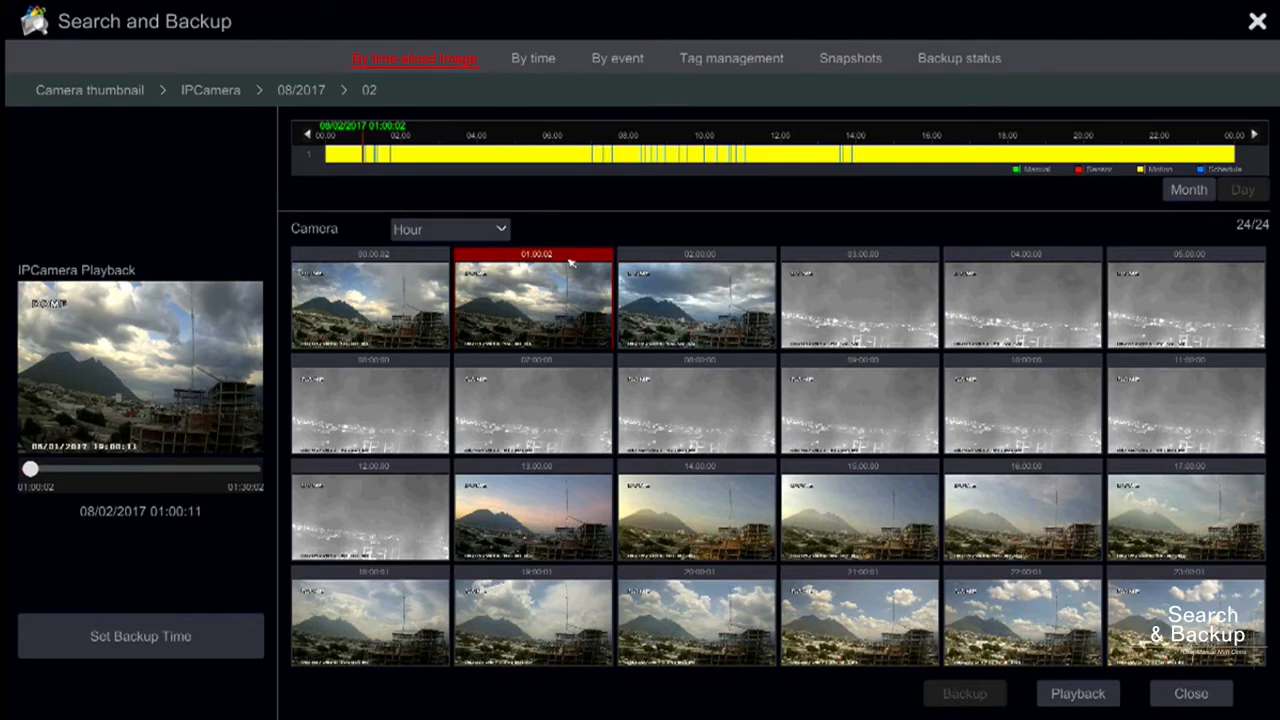
left_click(506, 290)
double_click(506, 290)
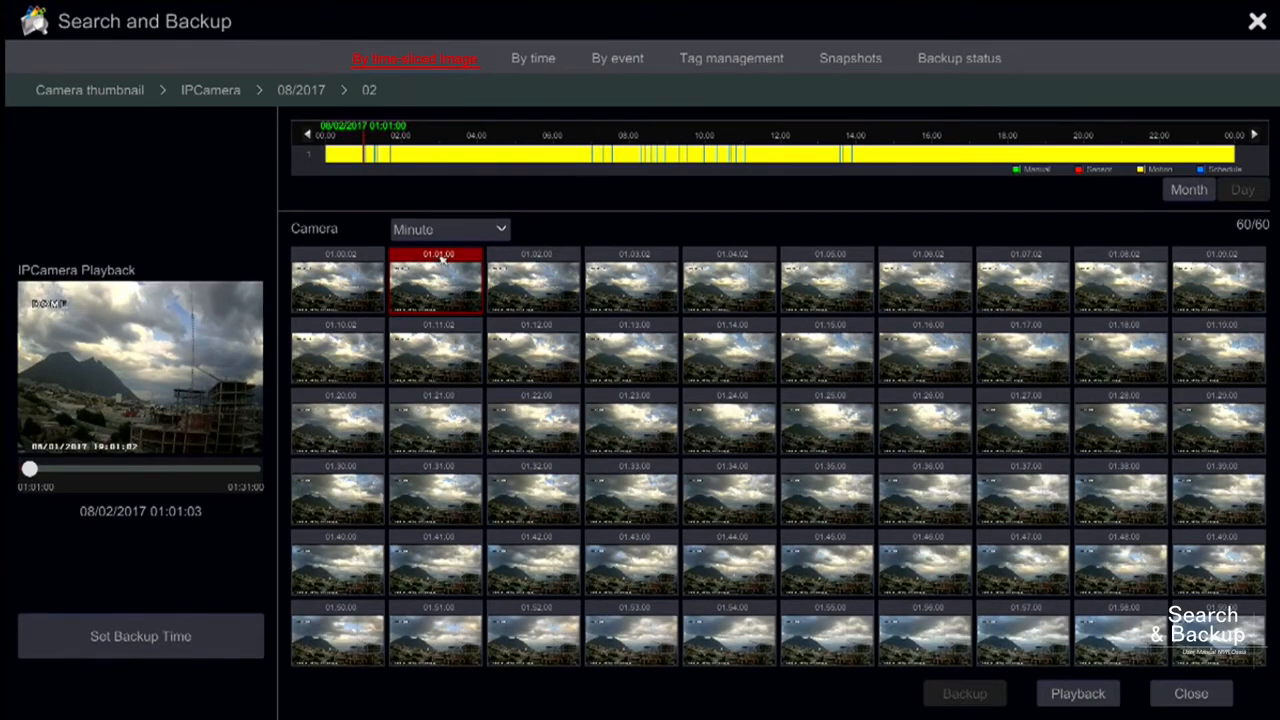
- Preview the 01:01 minute, play the 01:02 recording full screen, and return to the time-sliced thumbnails
left_click(458, 262)
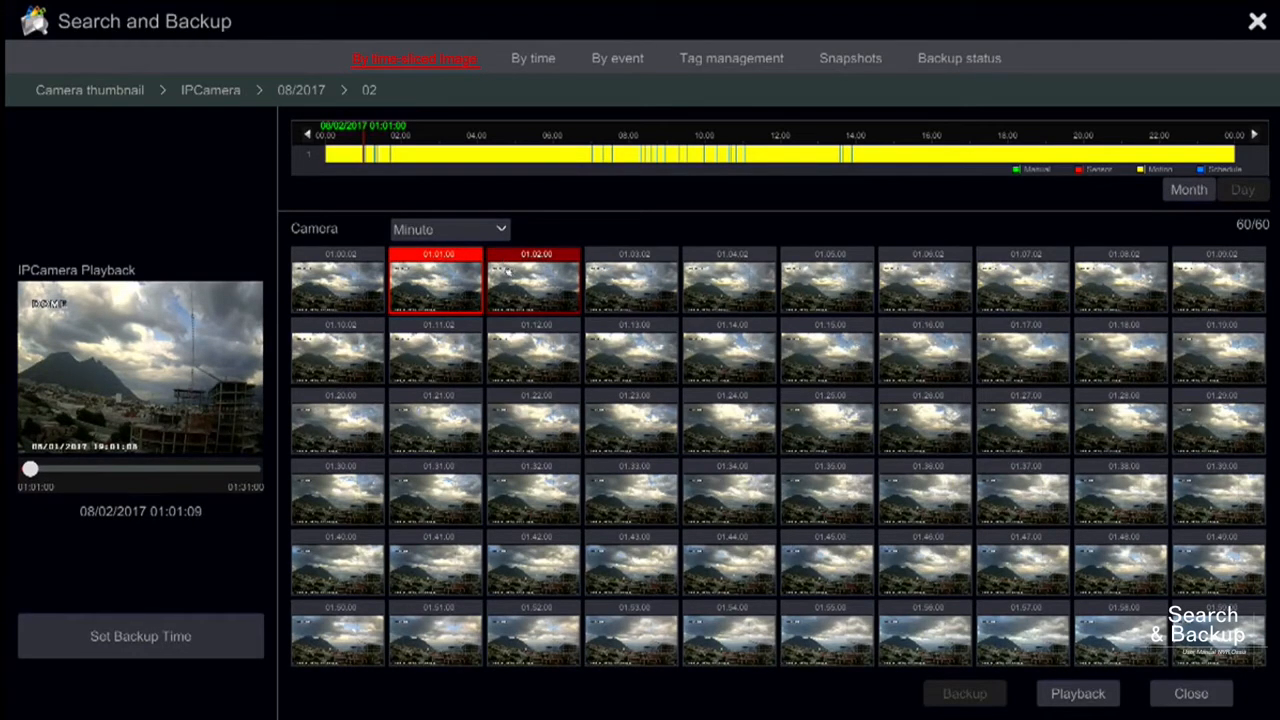
double_click(510, 280)
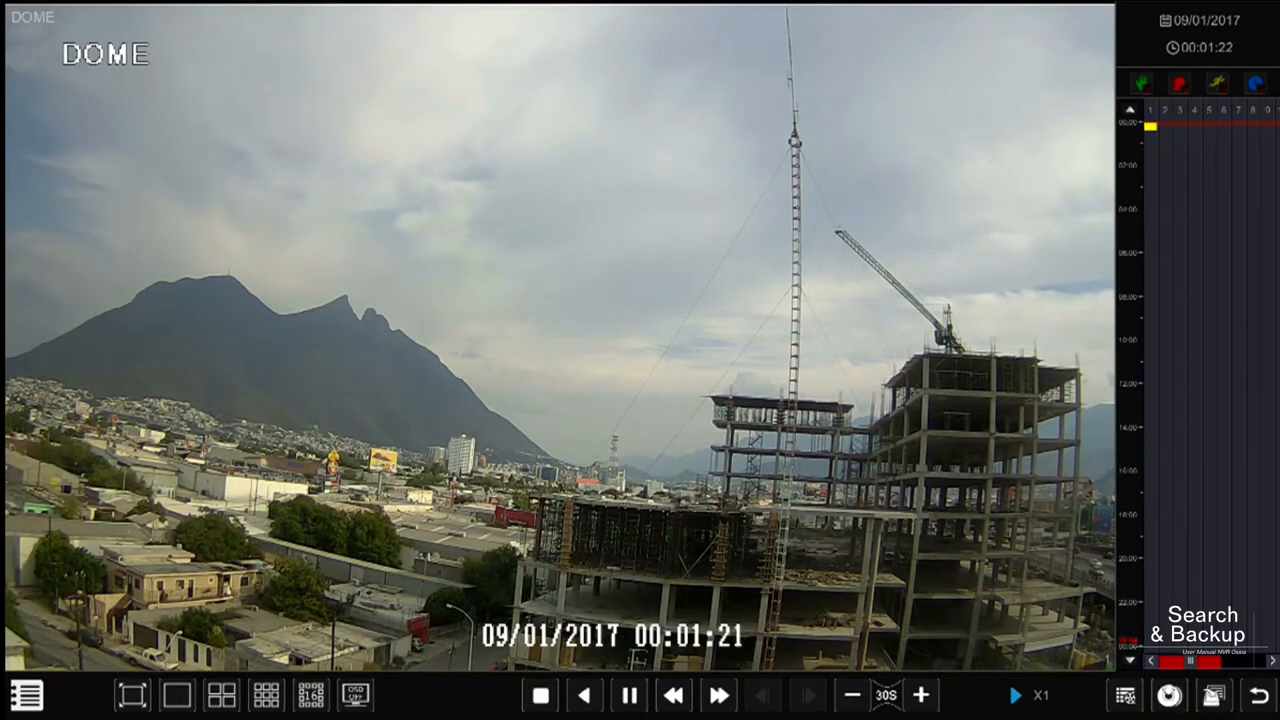
left_click(1262, 702)
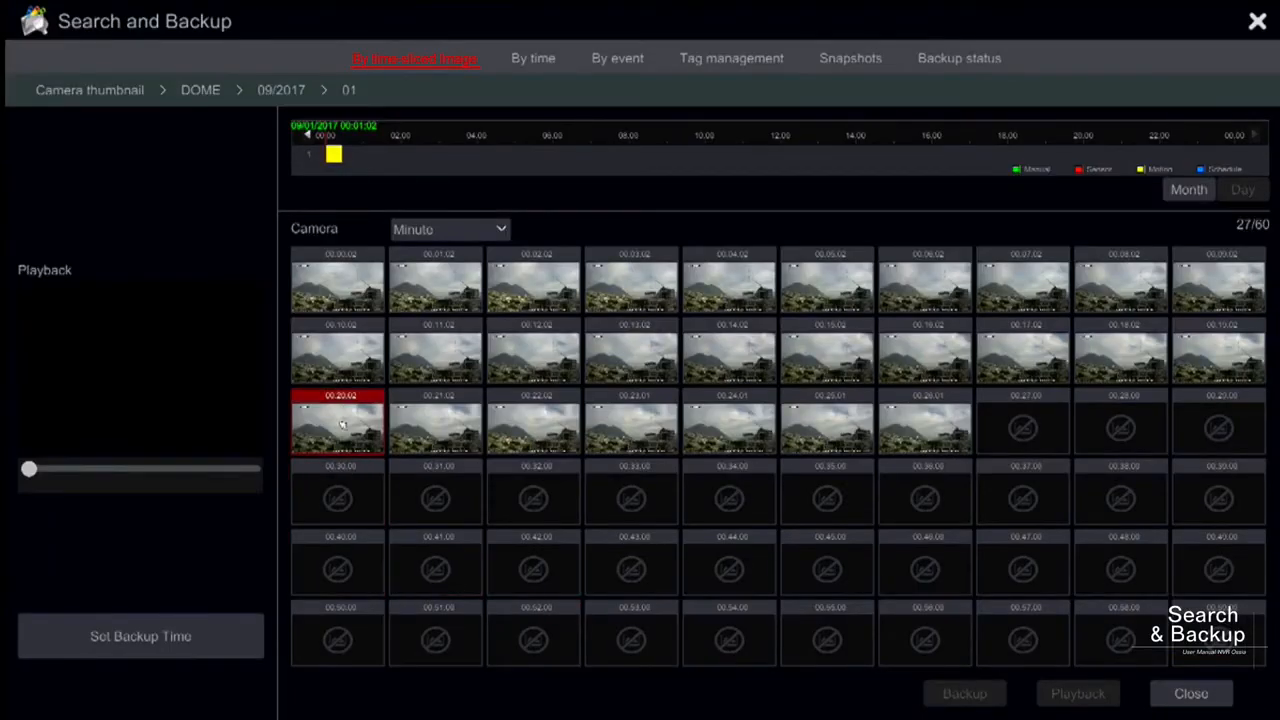
- Set the DOME backup time on 09/01/2017 to 00:00:00–00:05:59 and back it up as AVI to ExternalStorage1-CC0C-A94F
left_click(435, 285)
left_click(203, 641)
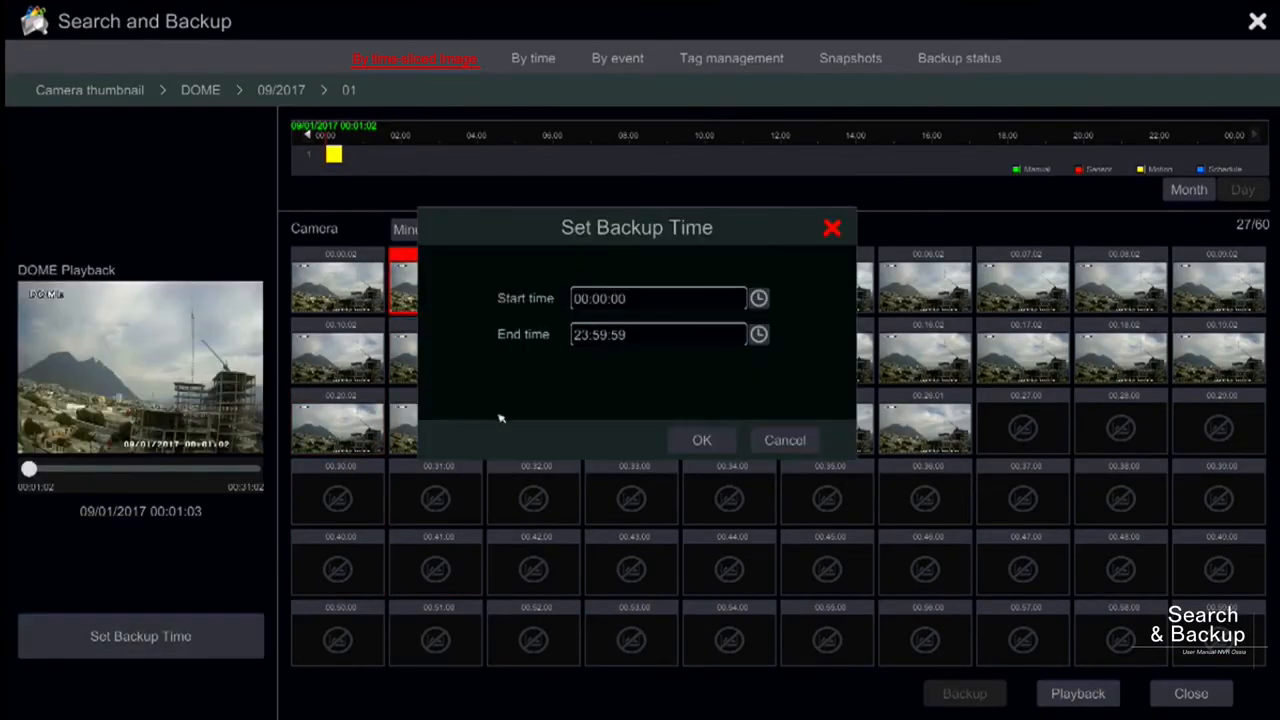
left_click(759, 298)
left_click(759, 336)
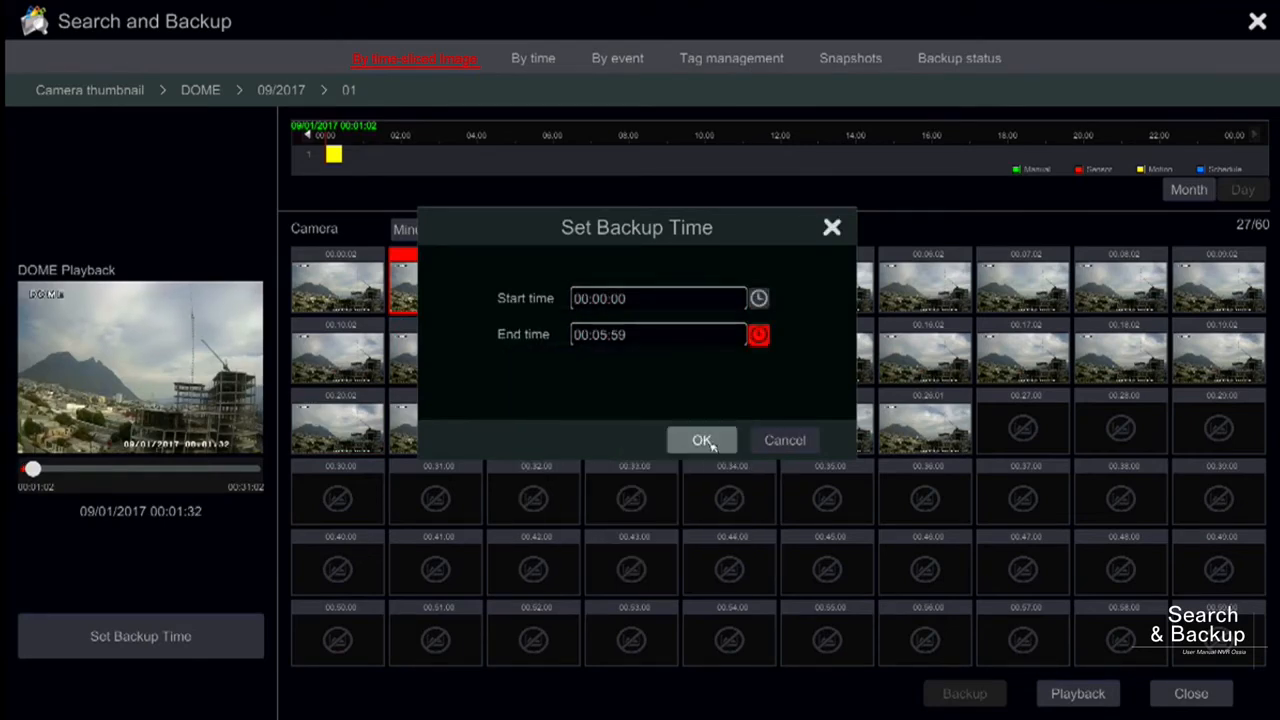
left_click(702, 441)
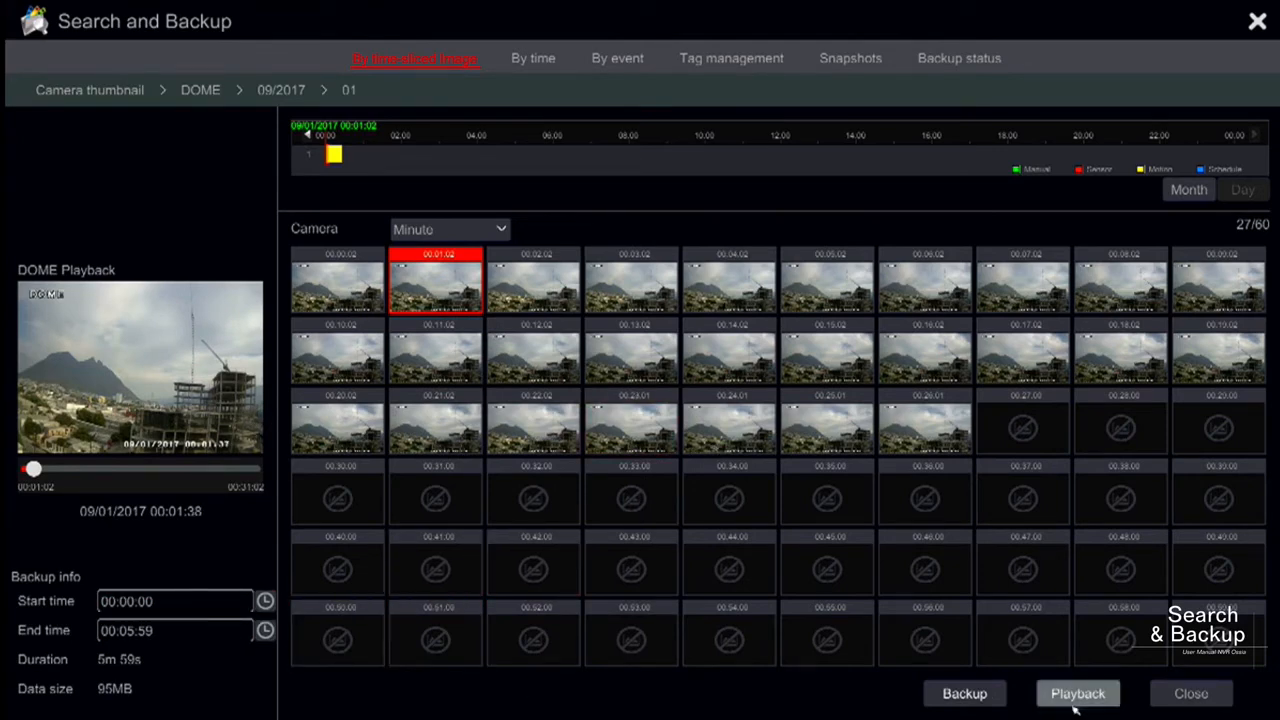
left_click(982, 704)
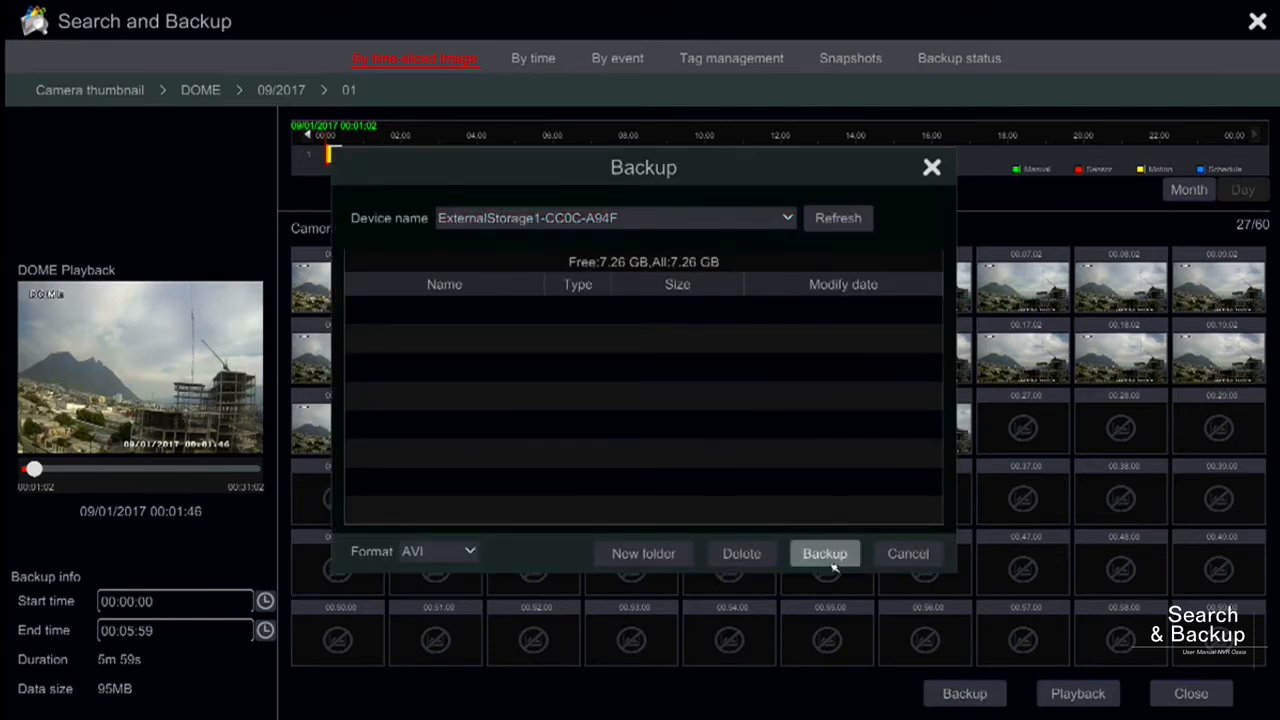
left_click(824, 553)
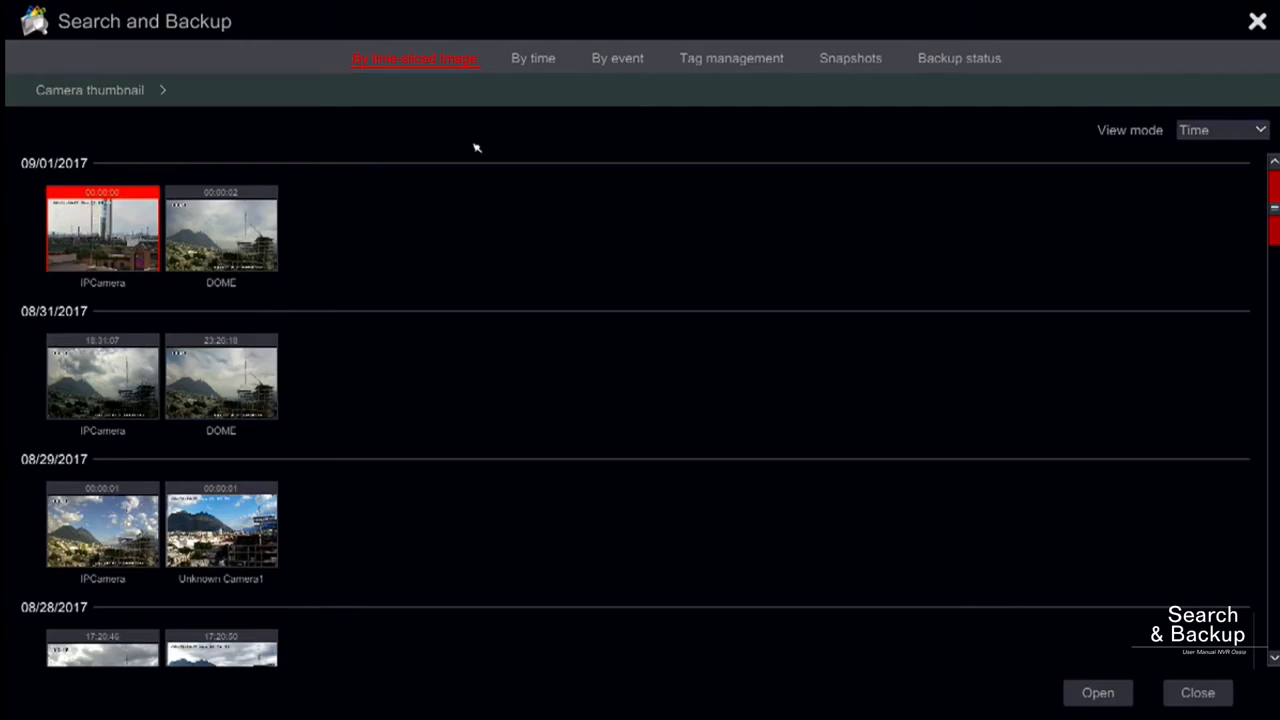
- Switch to searching by time and add IPCamera to the first camera slot
left_click(533, 58)
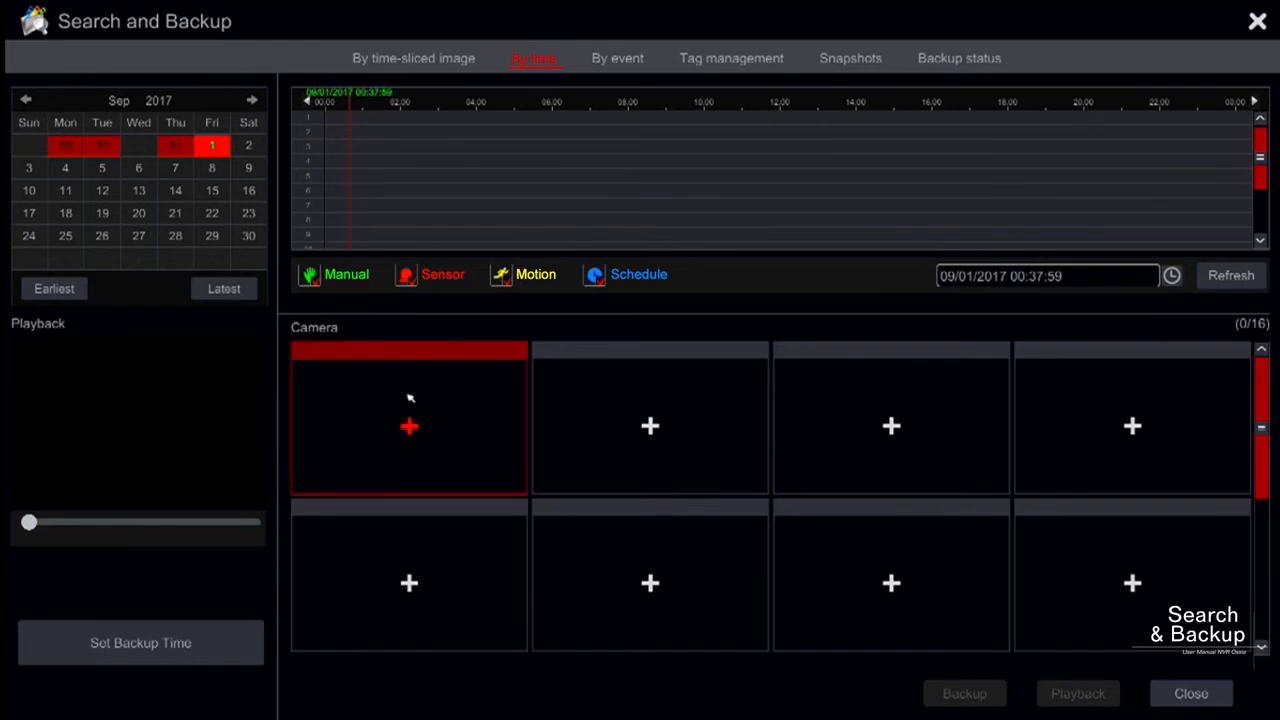
left_click(417, 424)
left_click(380, 163)
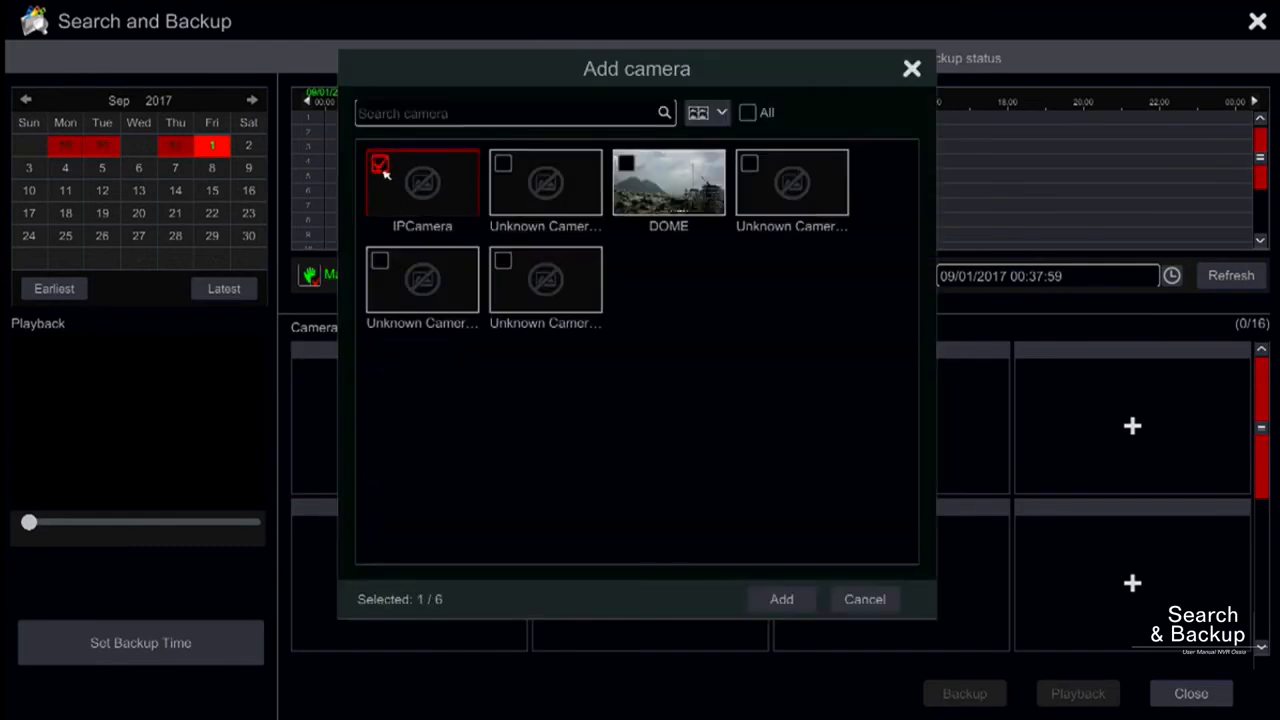
left_click(798, 595)
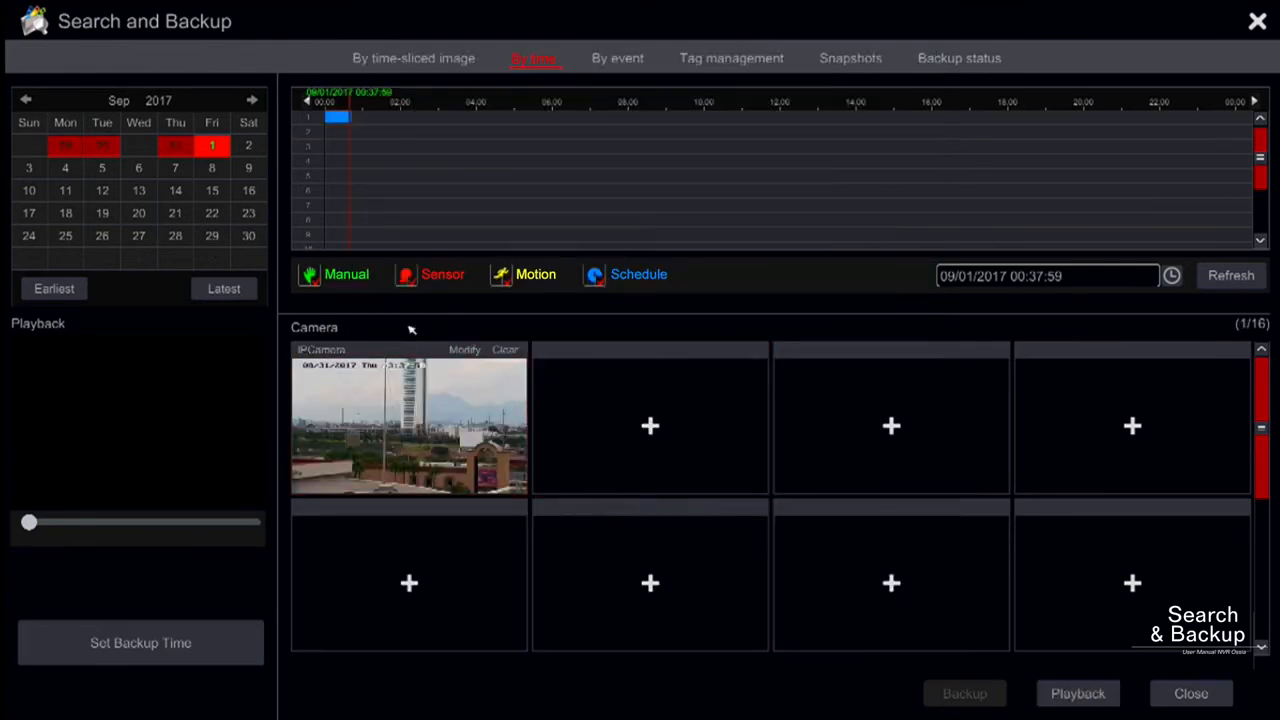
- Choose 08/29/2017 in the calendar, preview the IPCamera recording at 01:36:54, and play it full screen
left_click(104, 148)
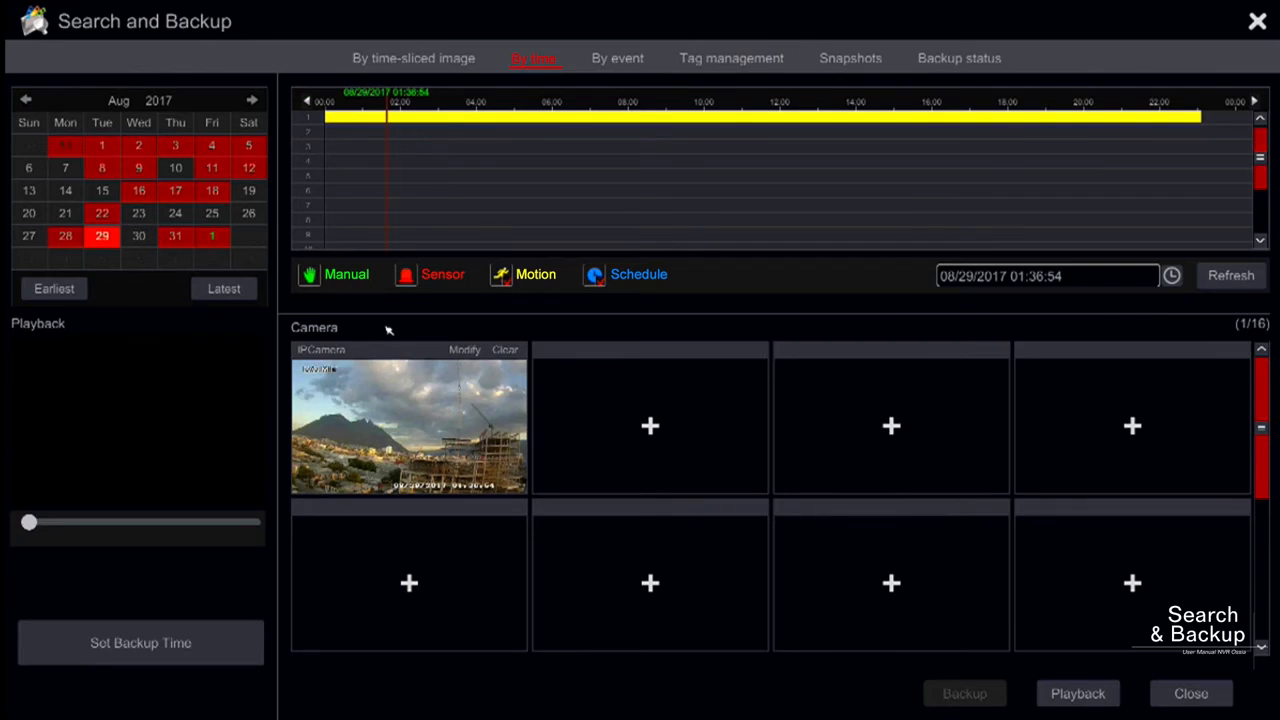
left_click(391, 383)
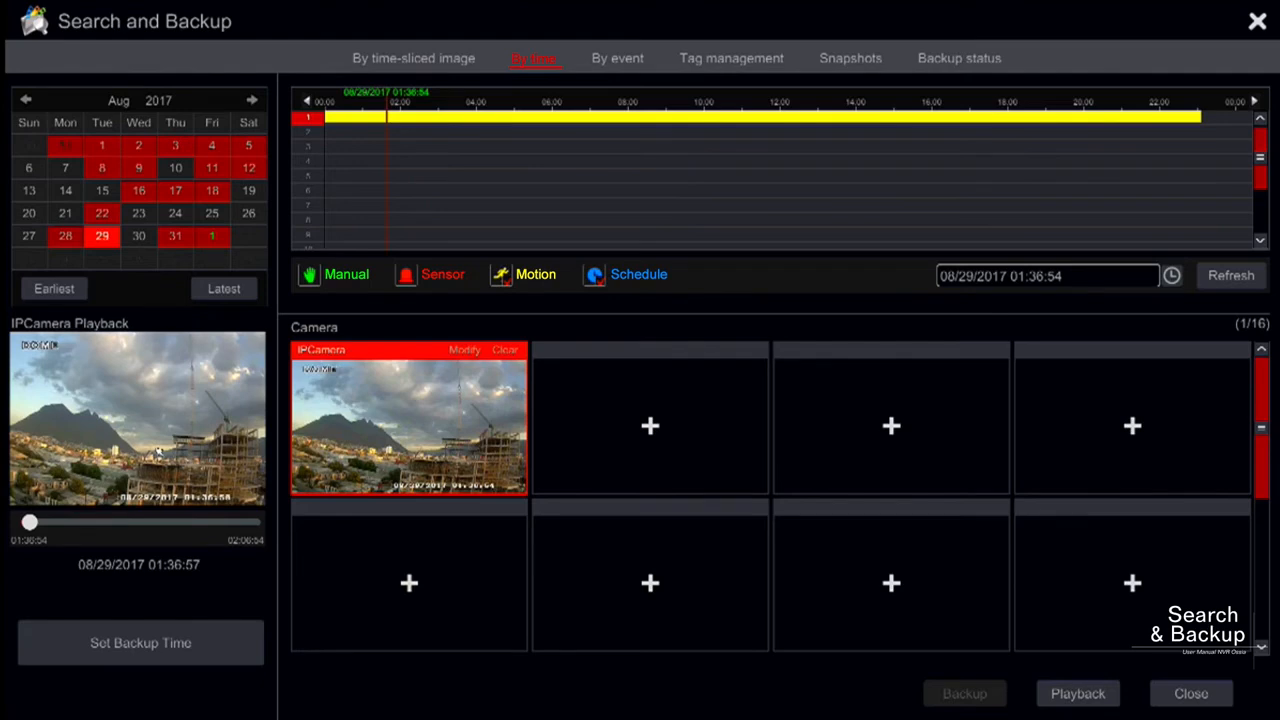
double_click(158, 453)
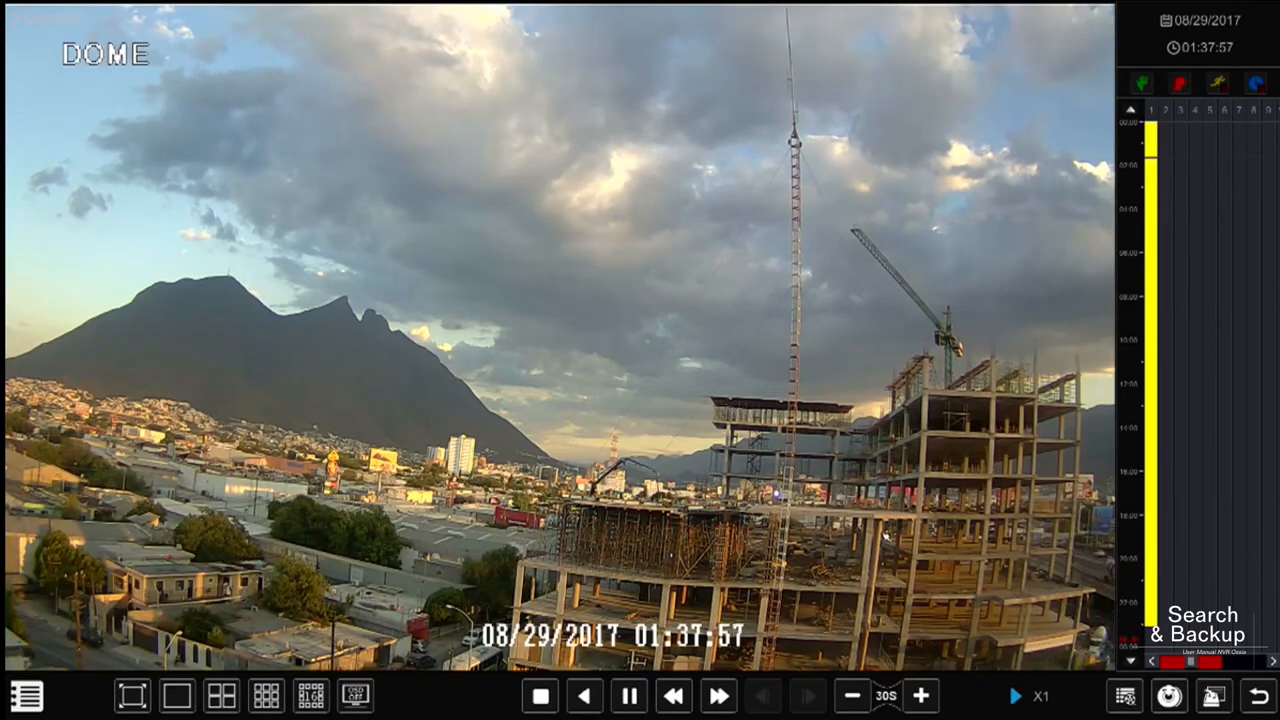
- Return to the time search, preview the IPCamera recording, and view its backup start and end time settings without changing them
left_click(1212, 697)
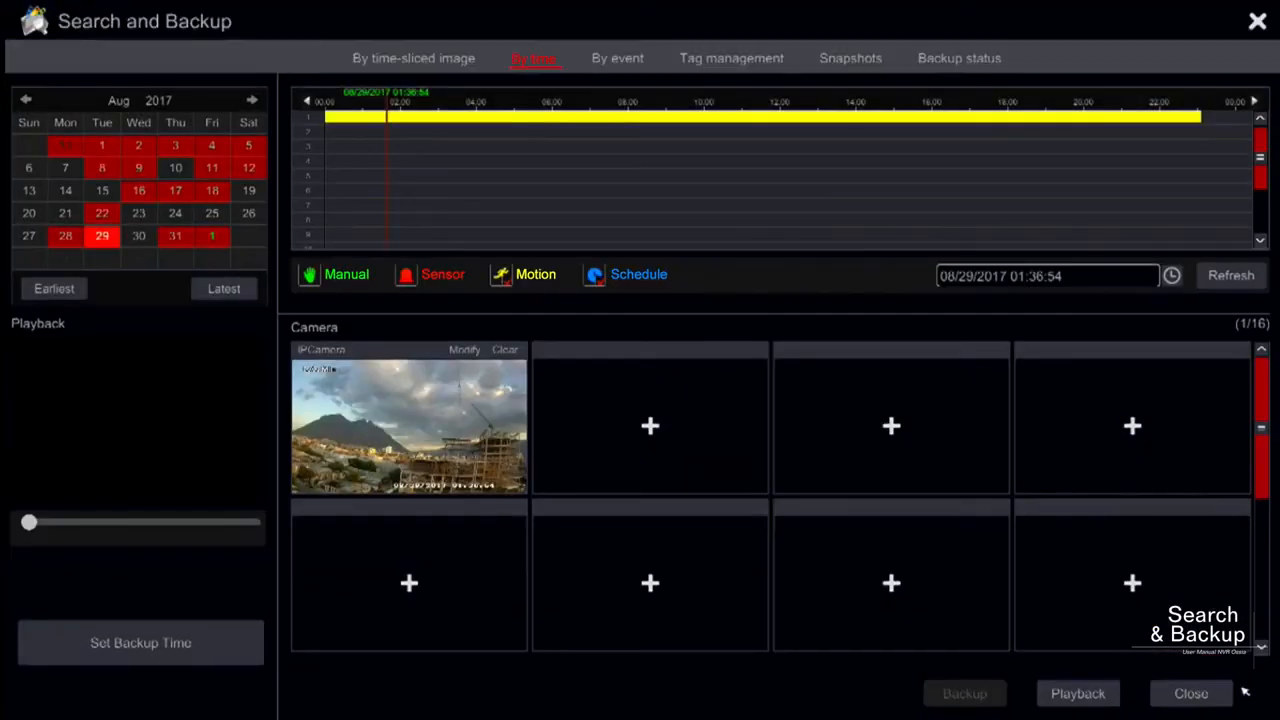
left_click(465, 428)
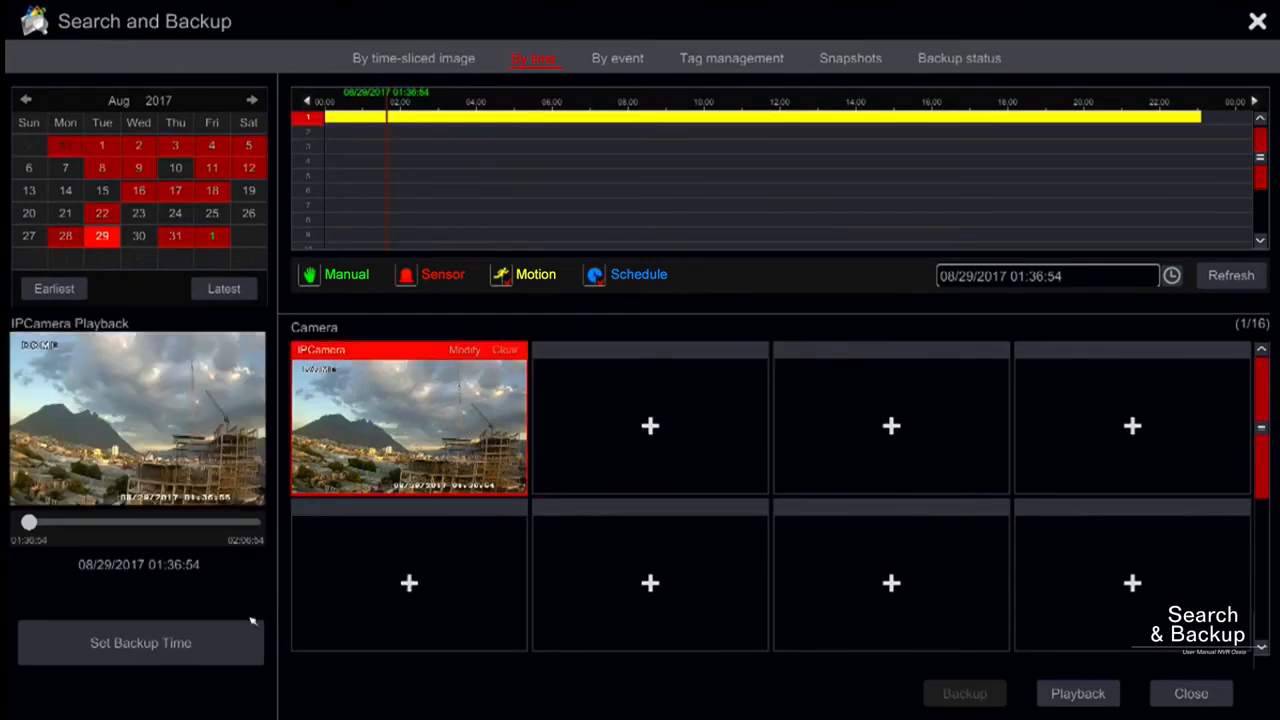
left_click(208, 643)
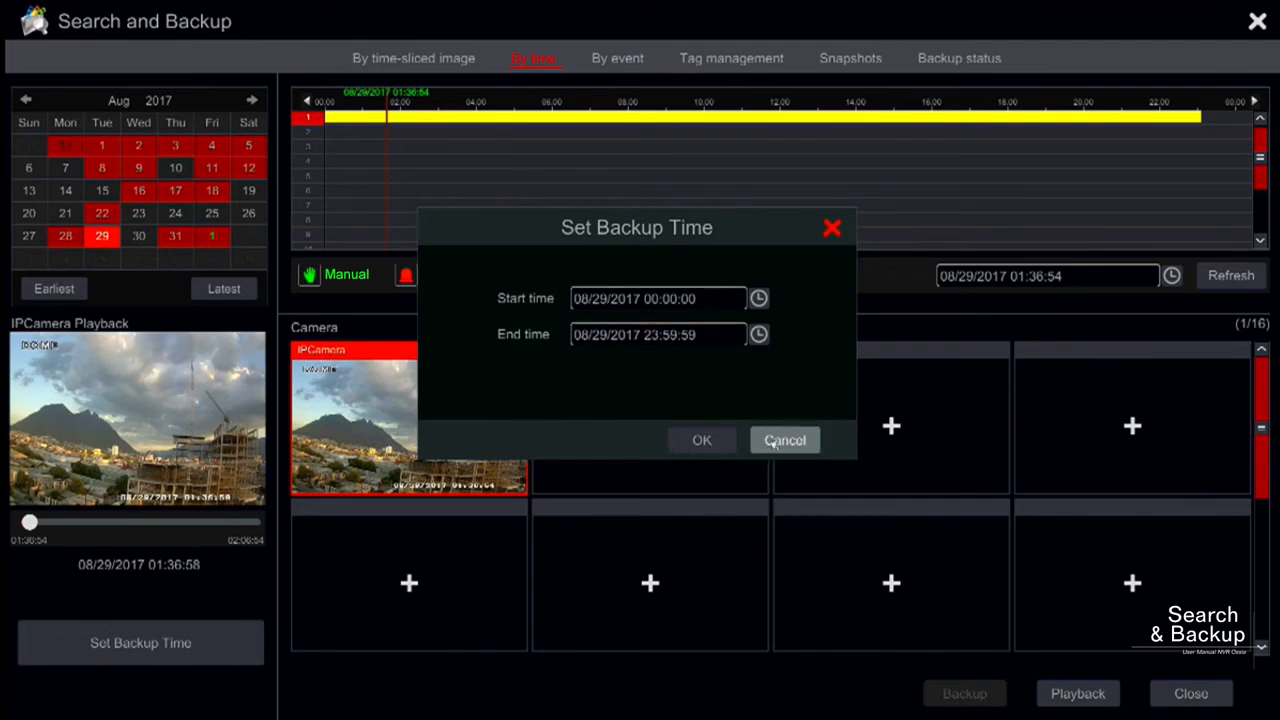
left_click(831, 228)
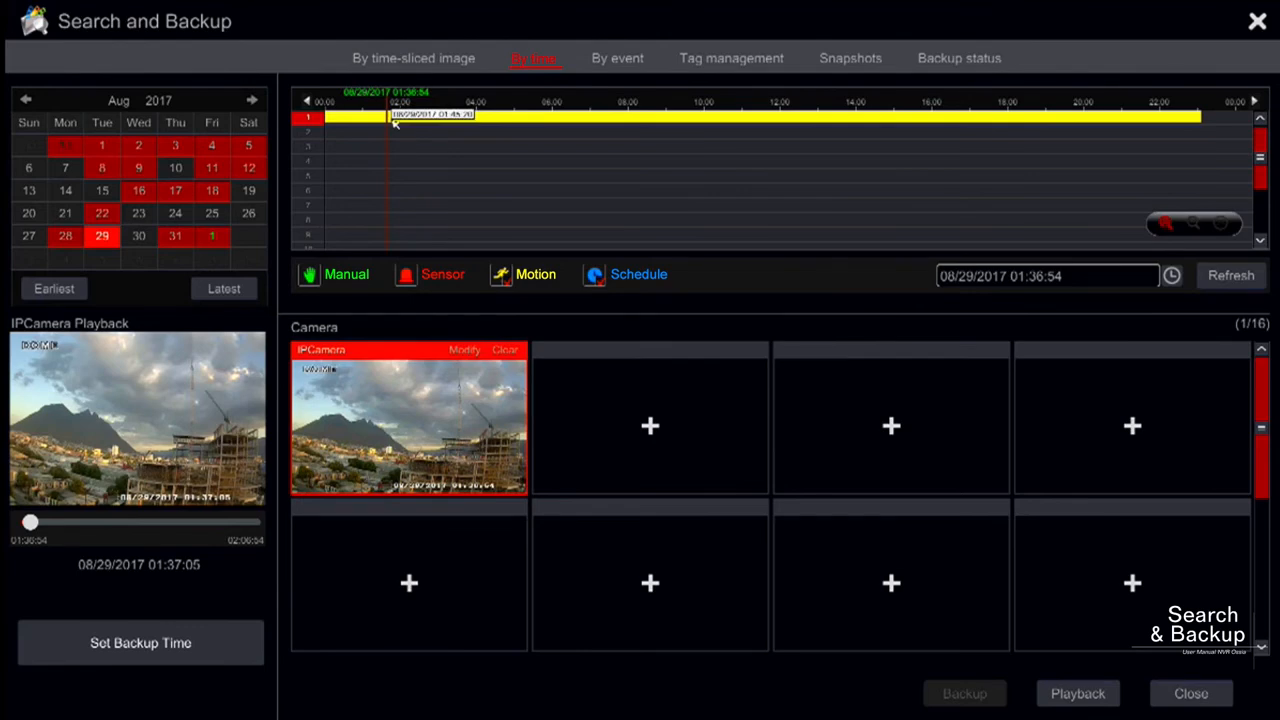
- Mark a range of the 08/29/2017 IPCamera recording on the timeline starting at about 01:45 and back it up
left_click_drag(391, 118, 548, 120)
left_click(958, 696)
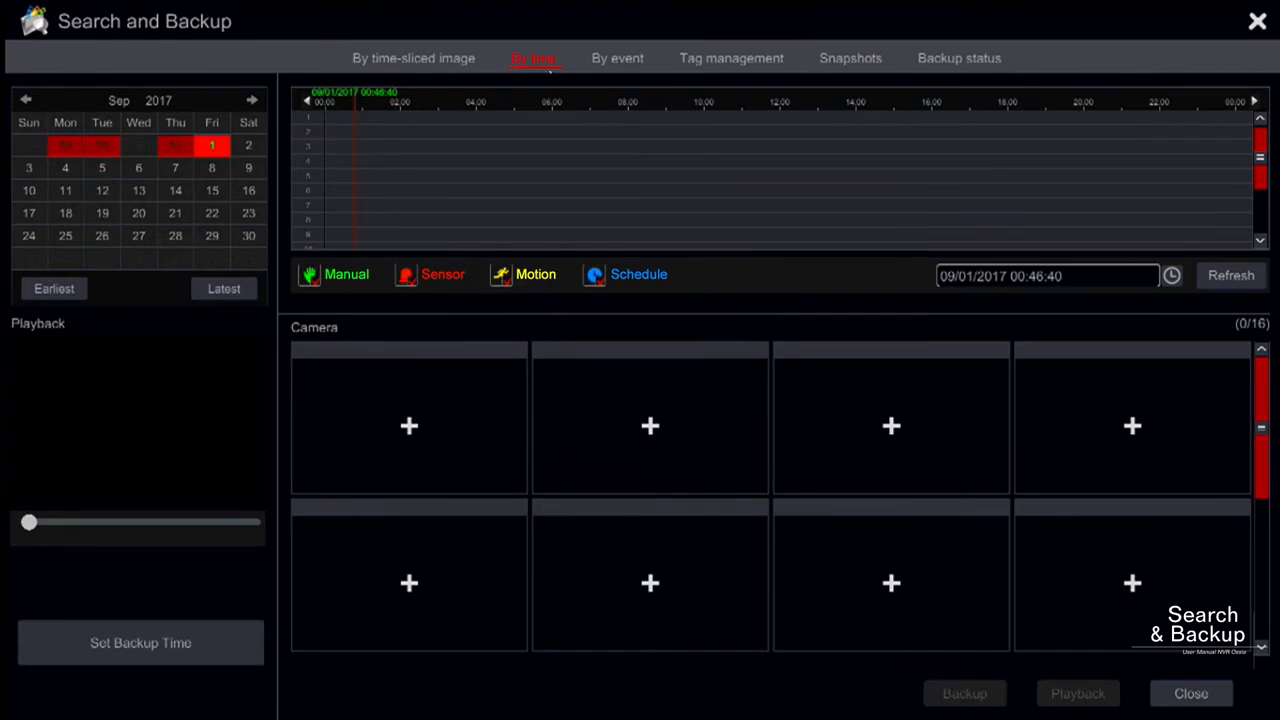
- Search by event for IPCamera and DOME recordings from 09/01/2017 00:00:00 to 23:59:59, with manual, sensor and motion events included
left_click(608, 62)
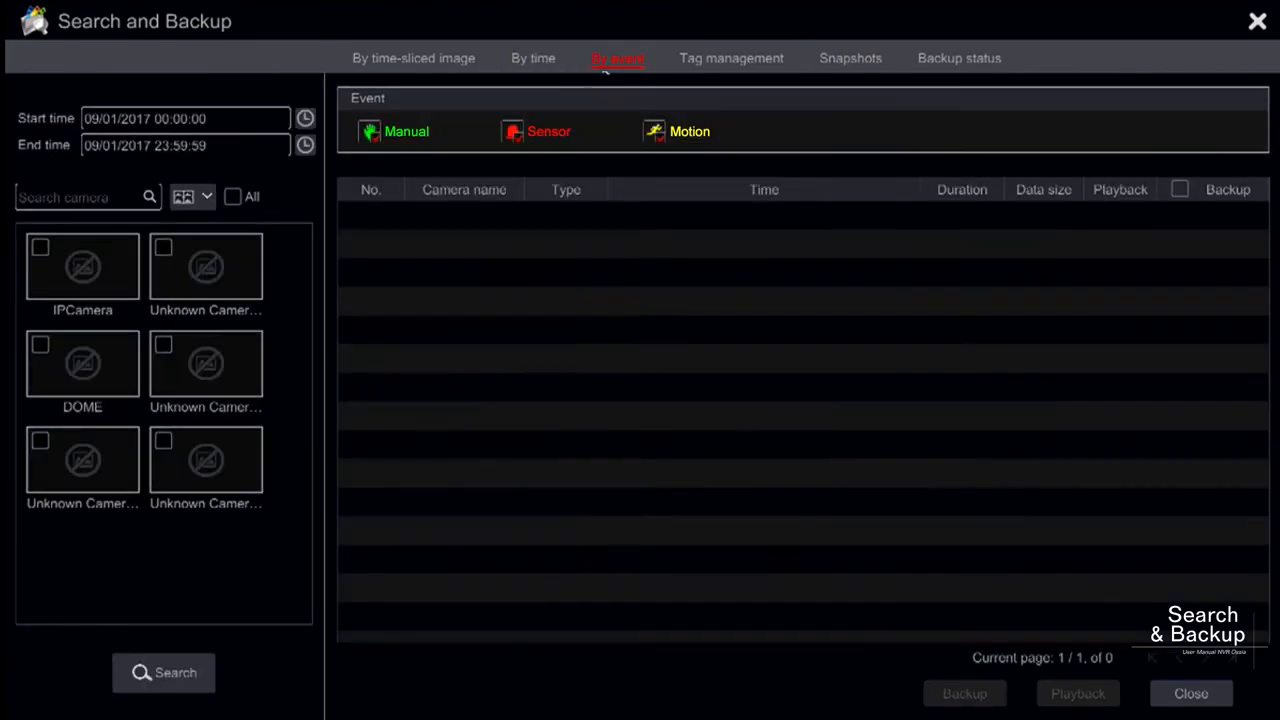
left_click(305, 145)
left_click(278, 377)
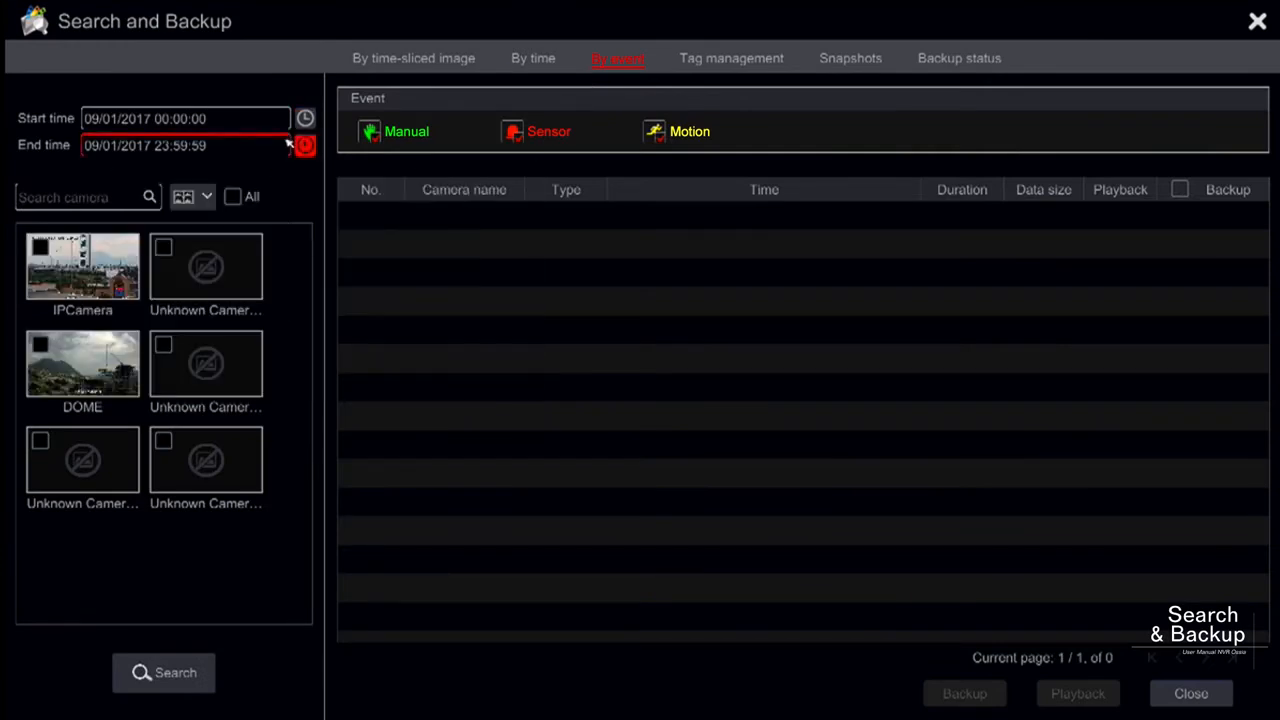
left_click(305, 118)
left_click(255, 338)
left_click(40, 248)
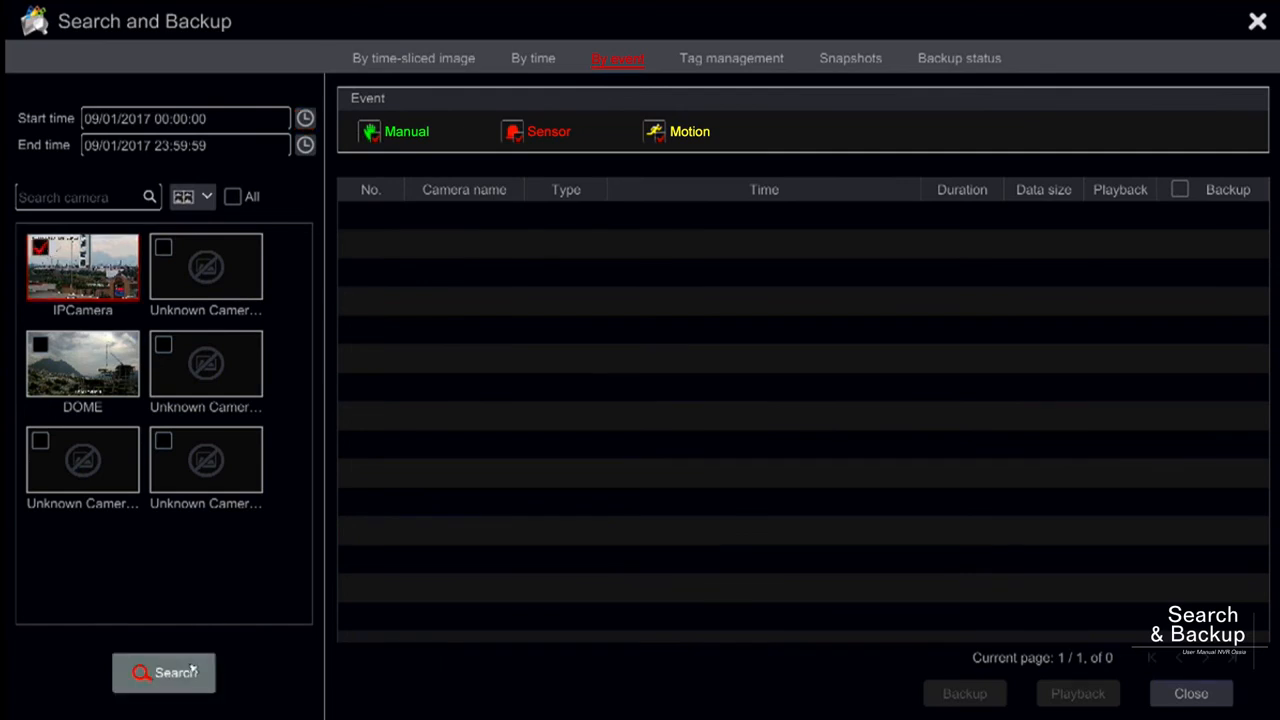
left_click(41, 346)
left_click(152, 672)
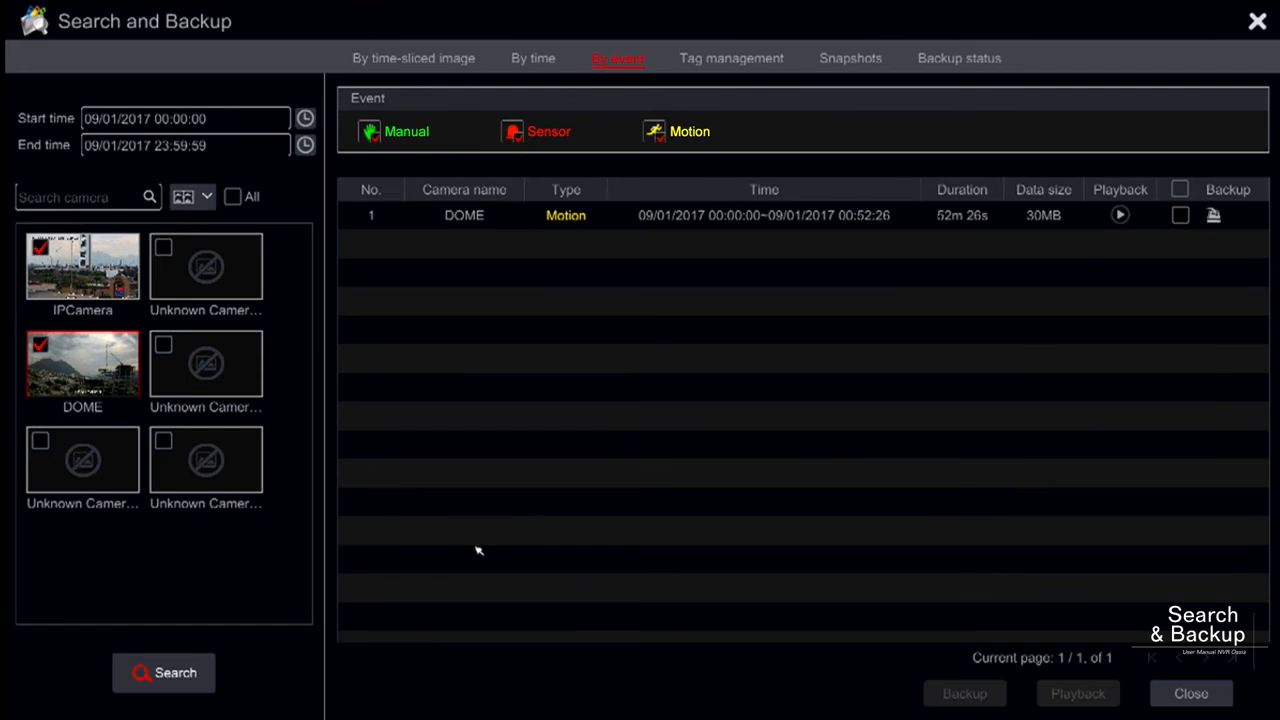
- Select the DOME motion event, preview it in the small playback window, and play it full screen
left_click(549, 220)
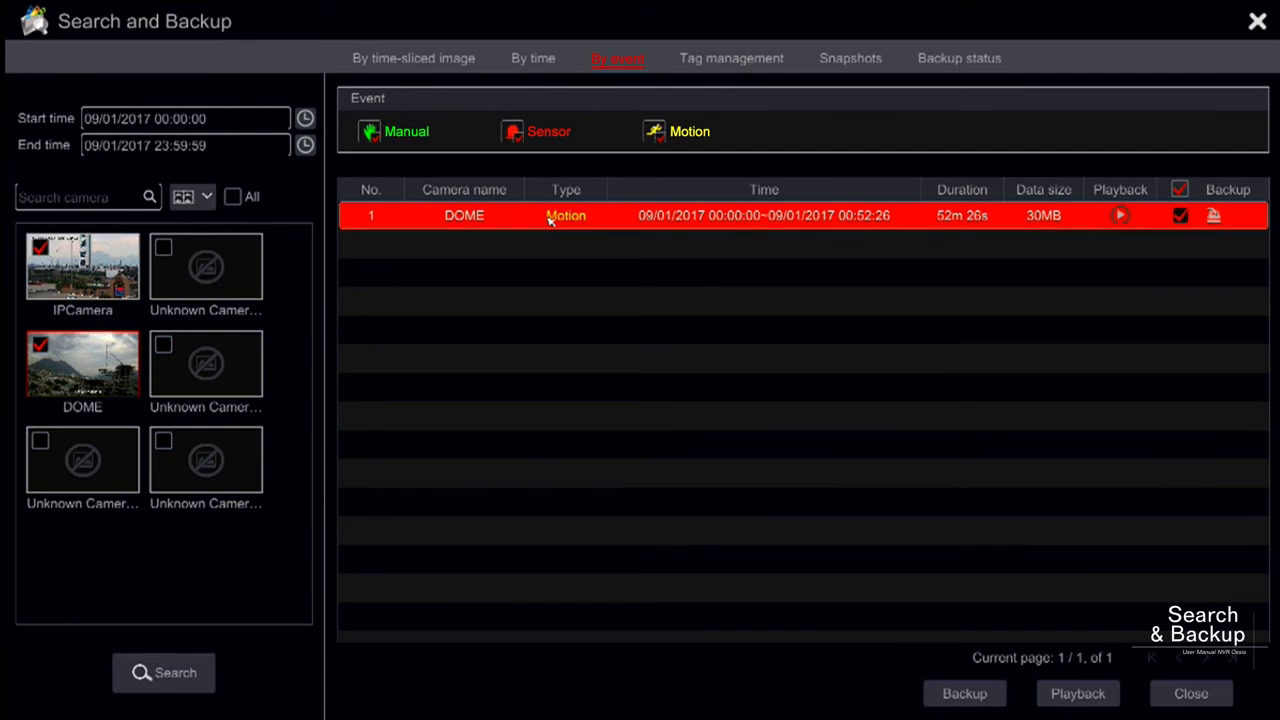
left_click(1120, 215)
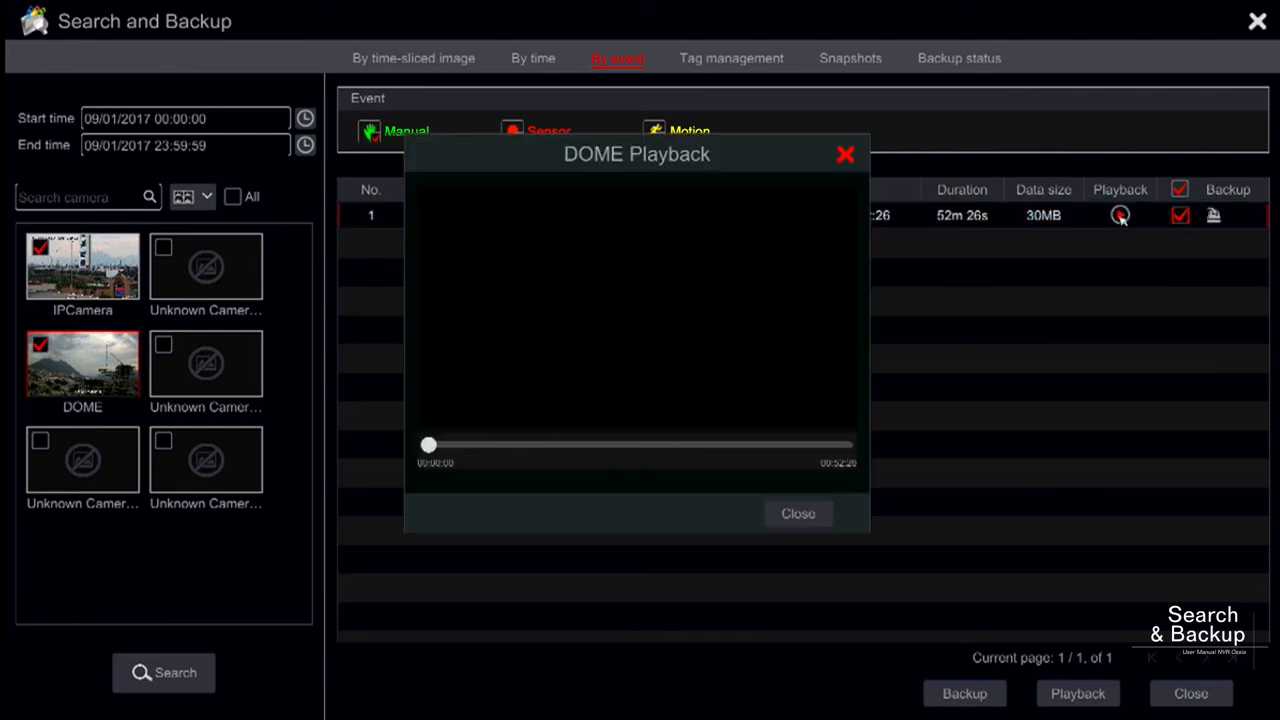
left_click(810, 520)
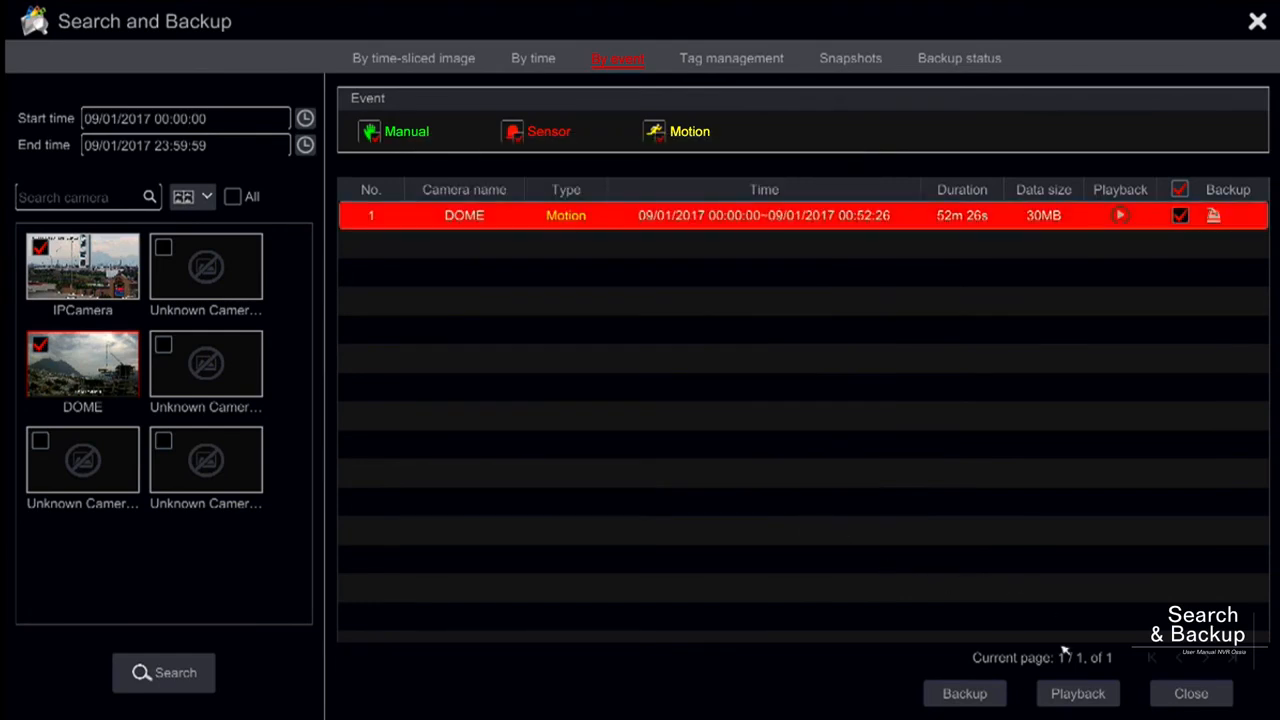
left_click(1090, 693)
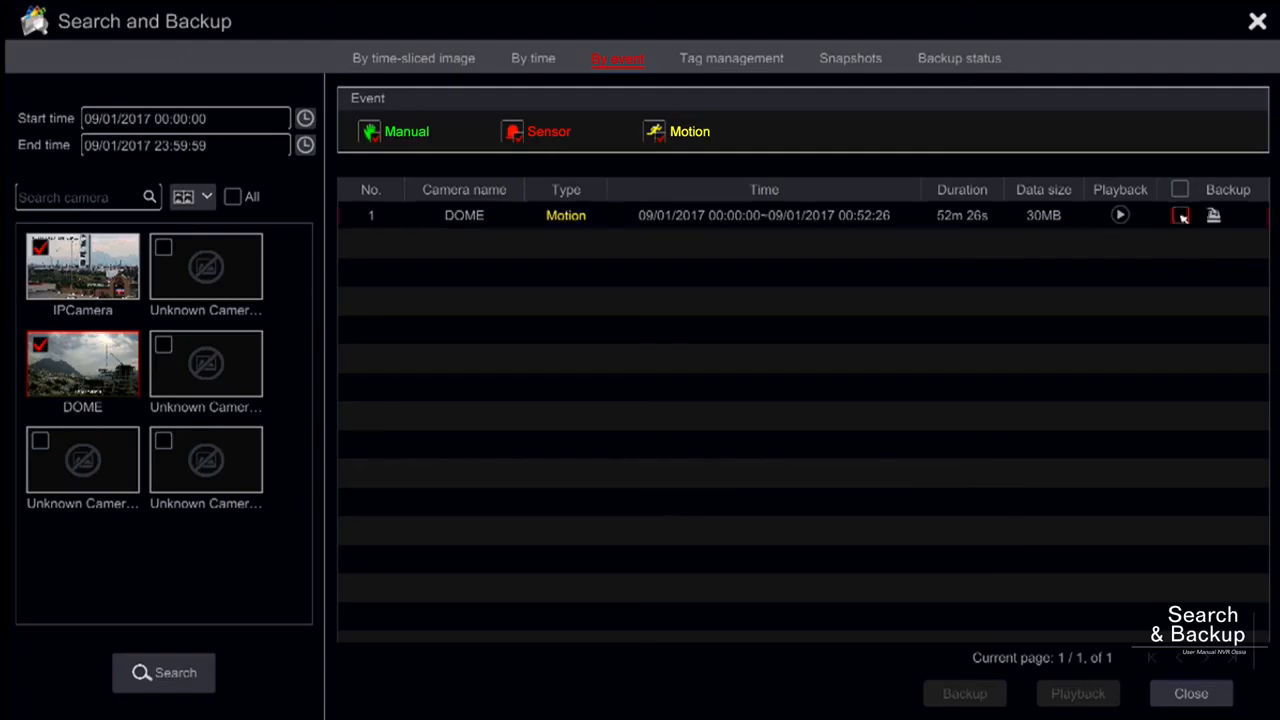
- Return to the event results and back up the selected DOME motion event as AVI to ExternalStorage1-CC0C-A94F
left_click(1181, 216)
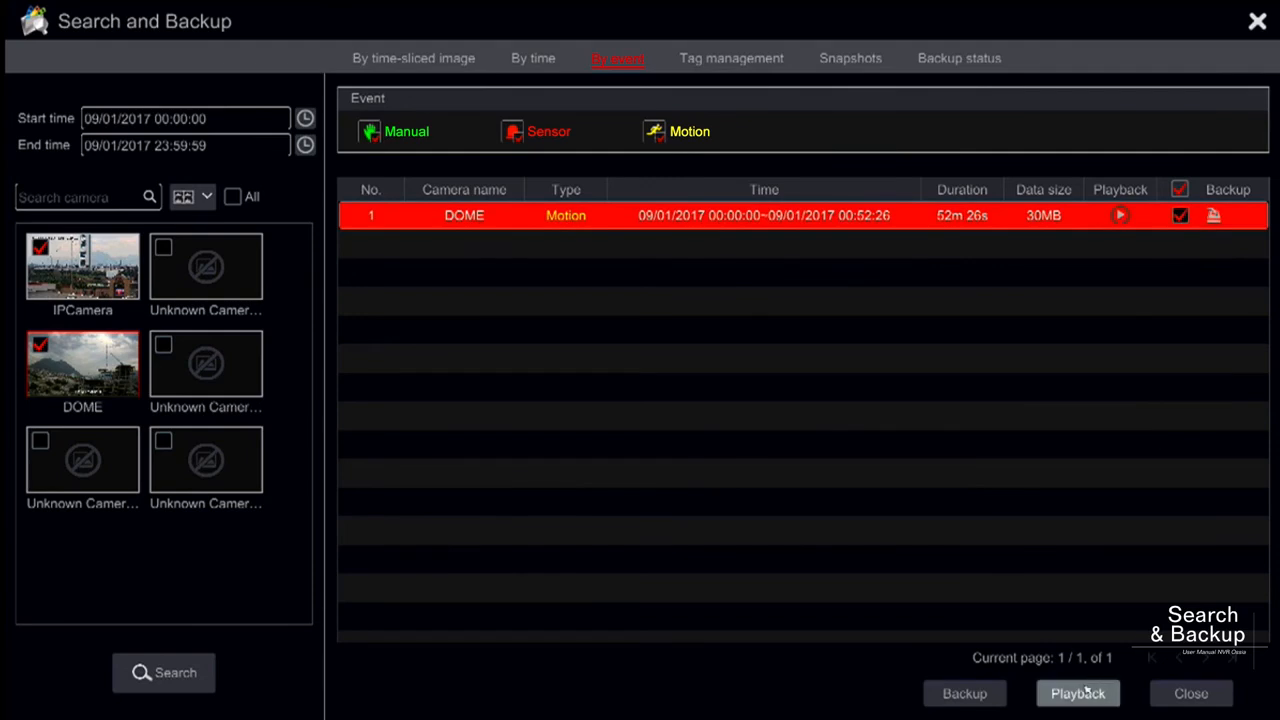
left_click(982, 697)
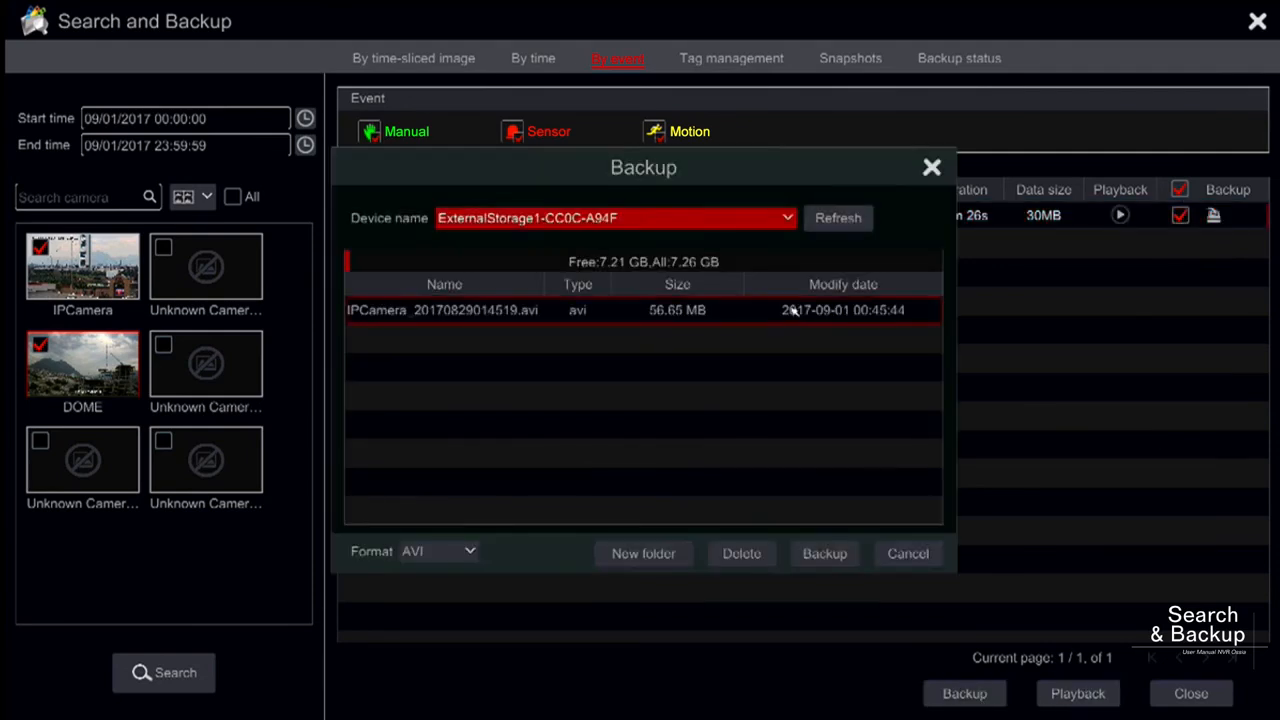
left_click(838, 555)
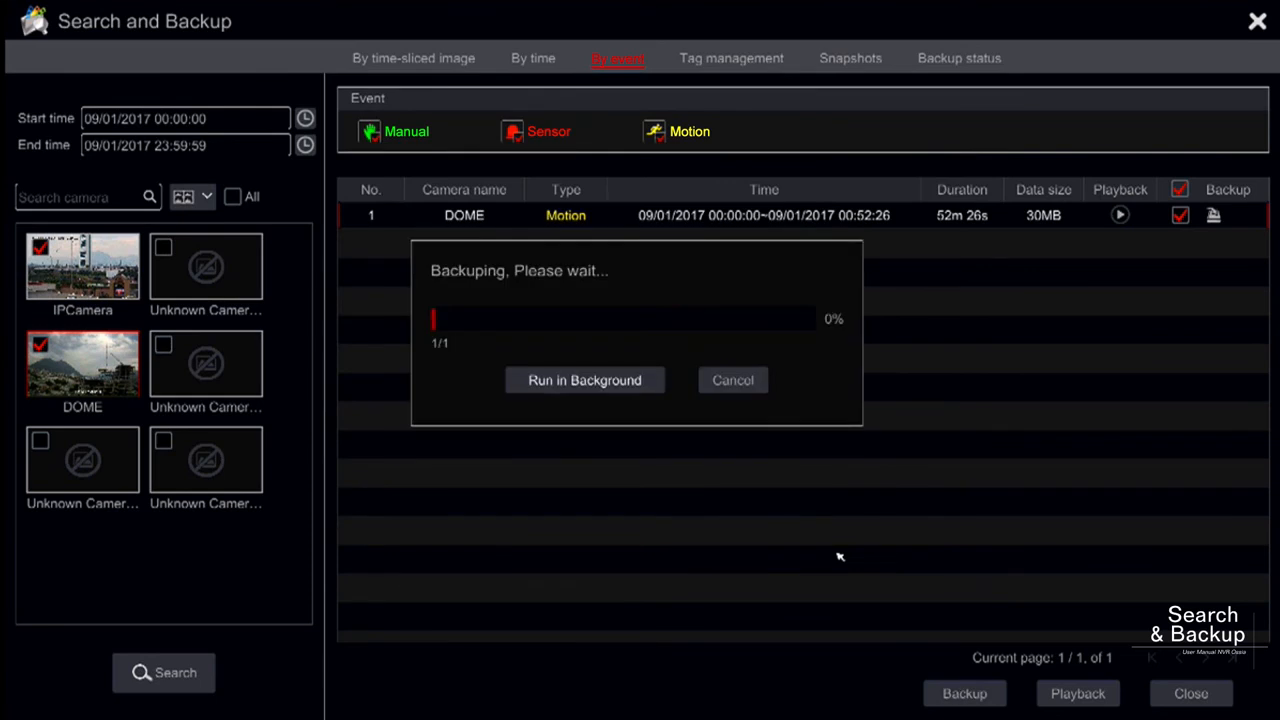
left_click(747, 57)
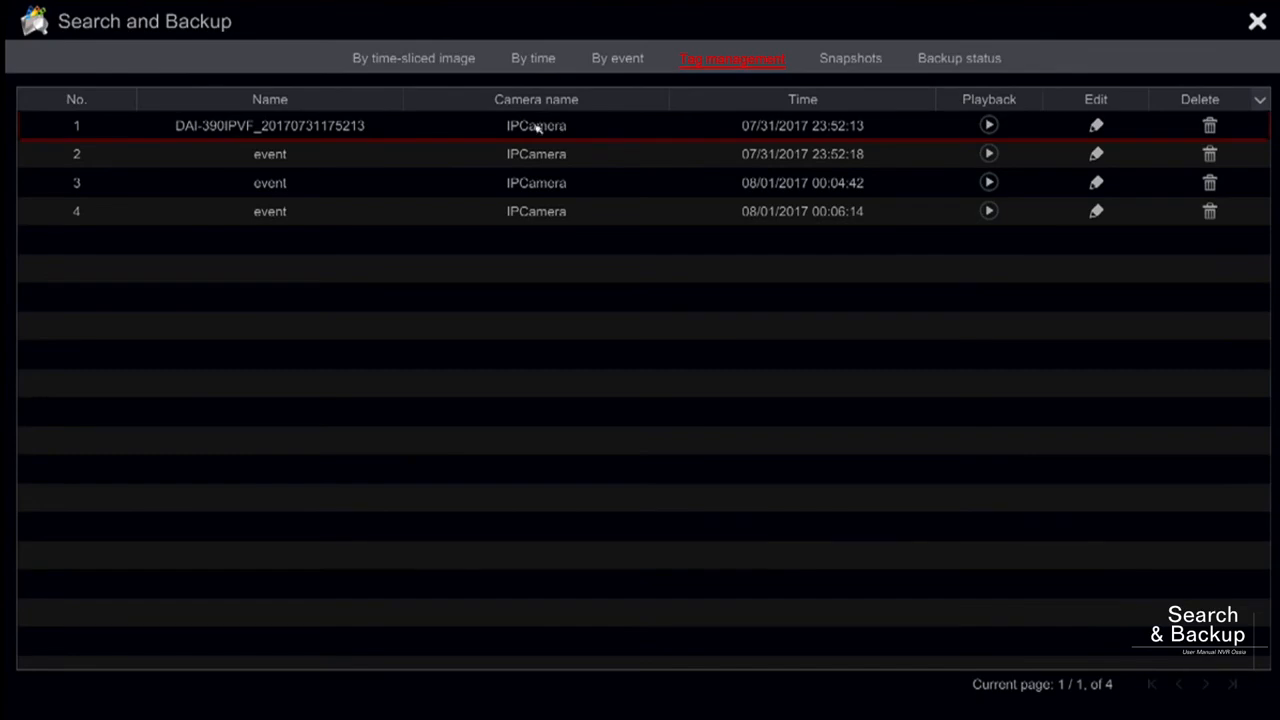
left_click(988, 125)
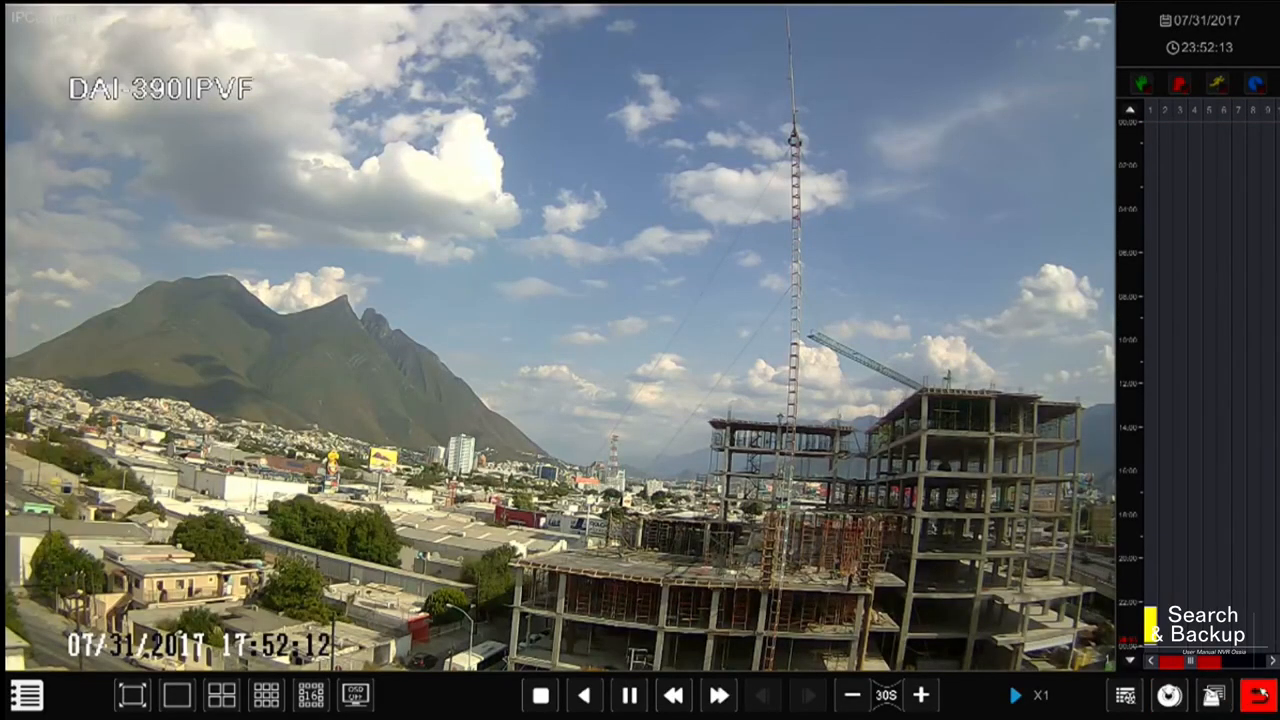
left_click(1258, 695)
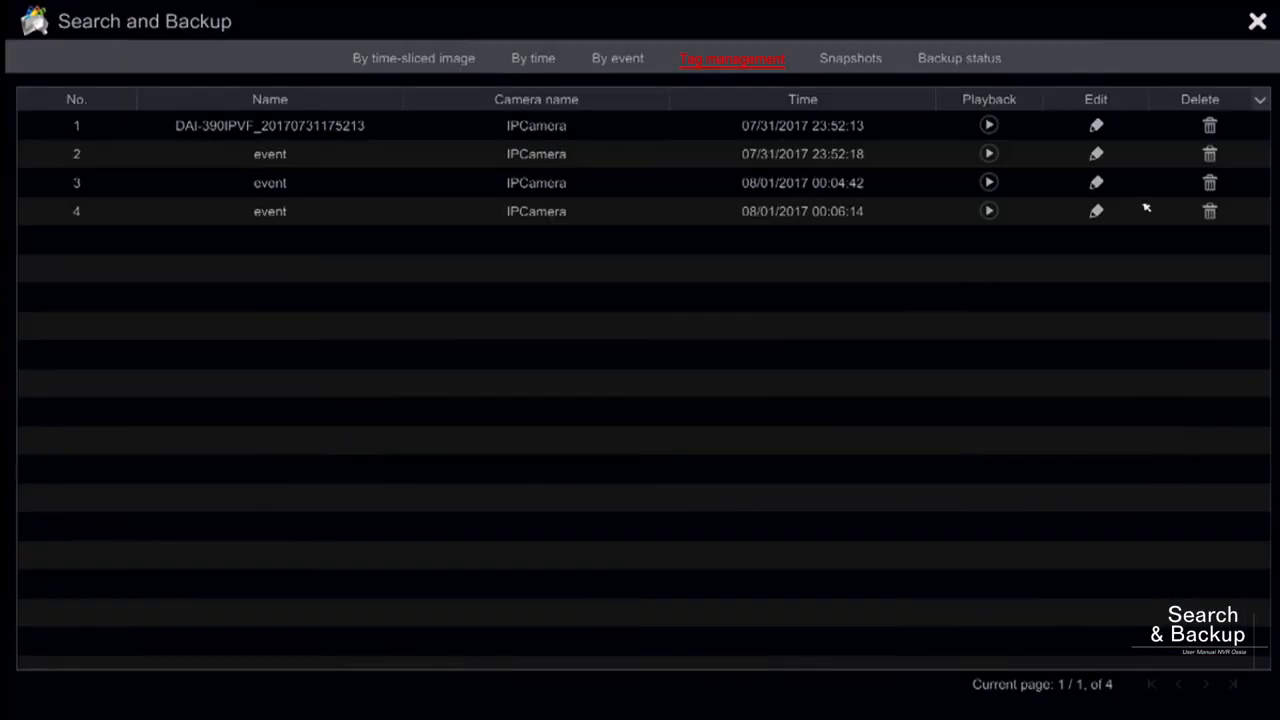
left_click(901, 131)
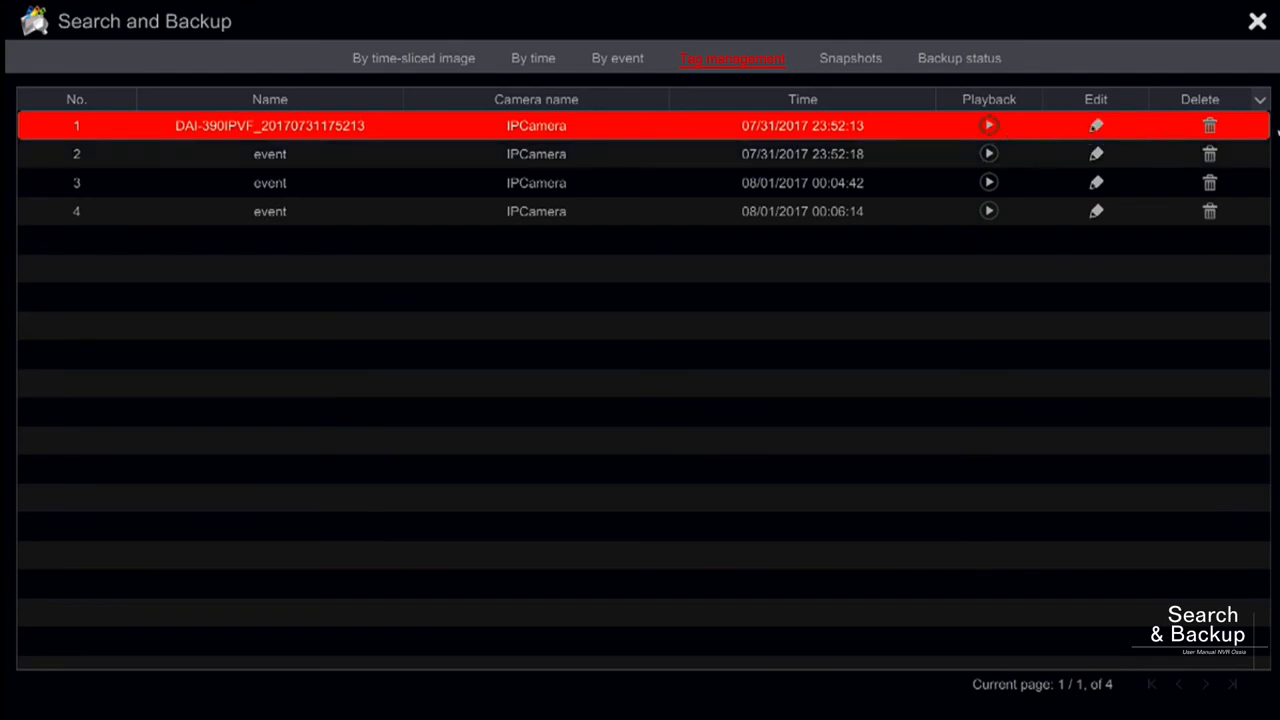
left_click(1210, 127)
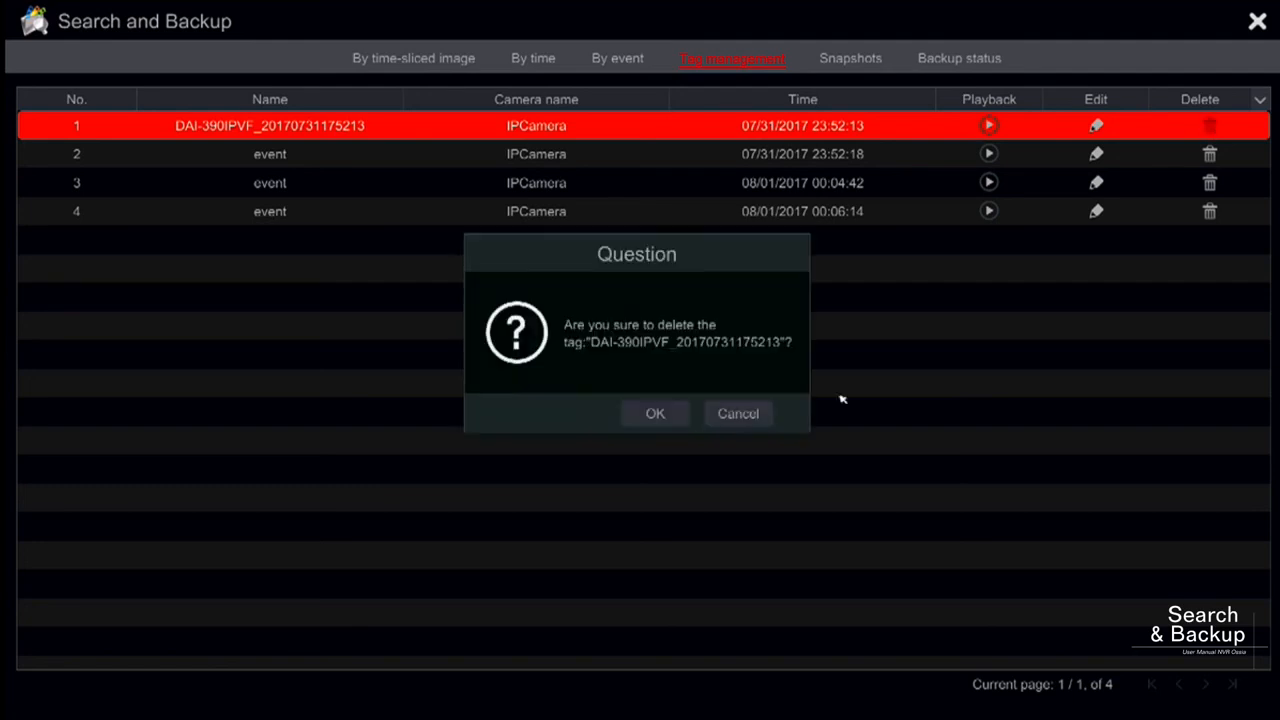
left_click(643, 420)
- Show the snapshots, view the export options for the DOME snapshot of 08/31/2017 23:26:18, and close them without saving
left_click(850, 58)
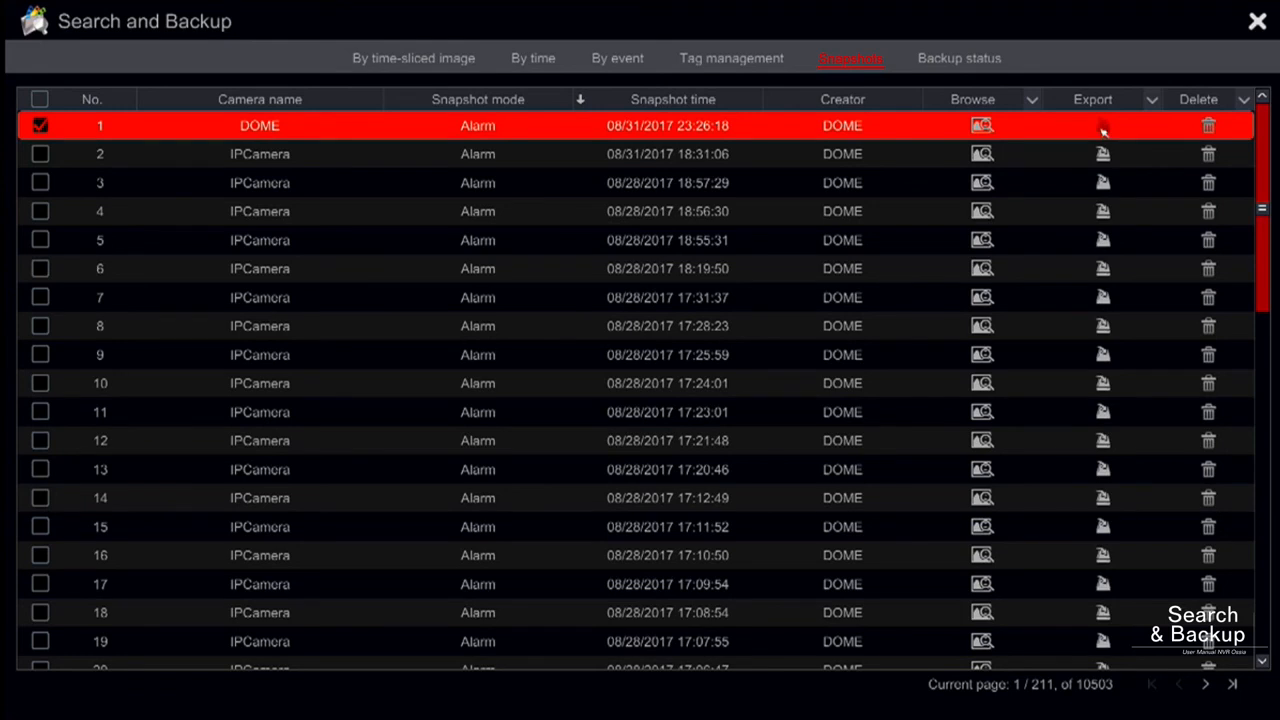
left_click(1102, 127)
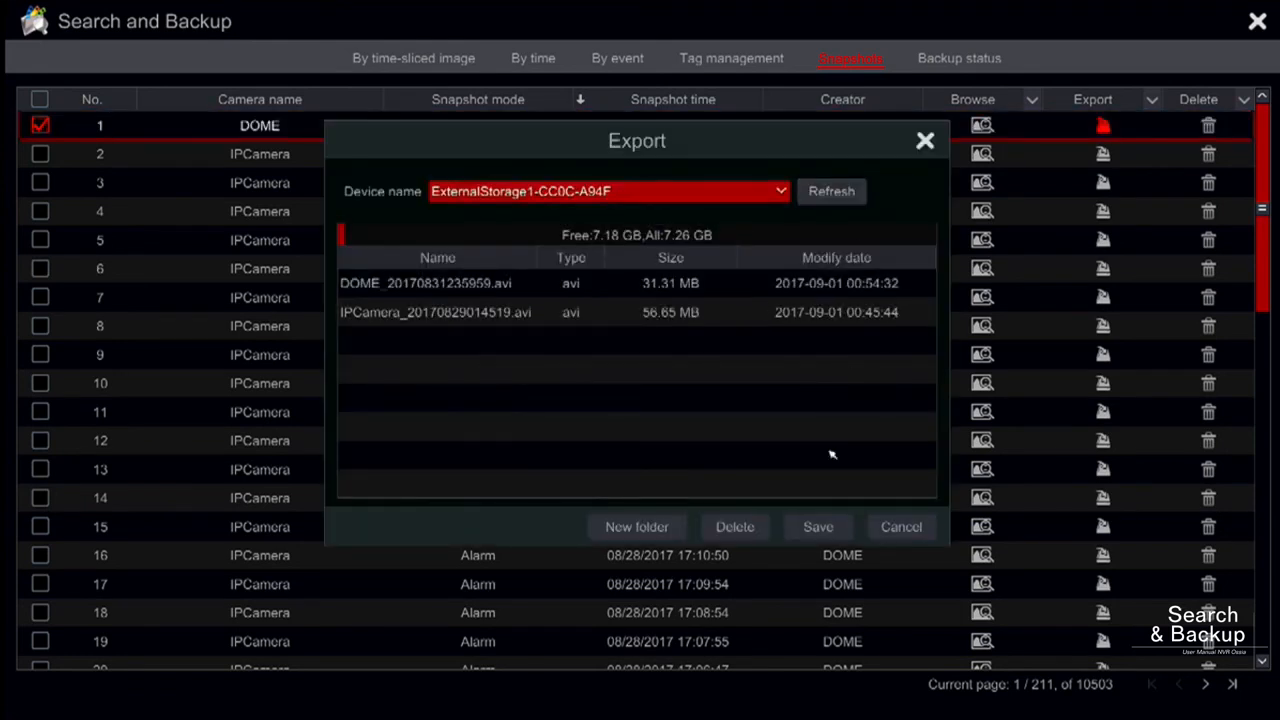
left_click(901, 527)
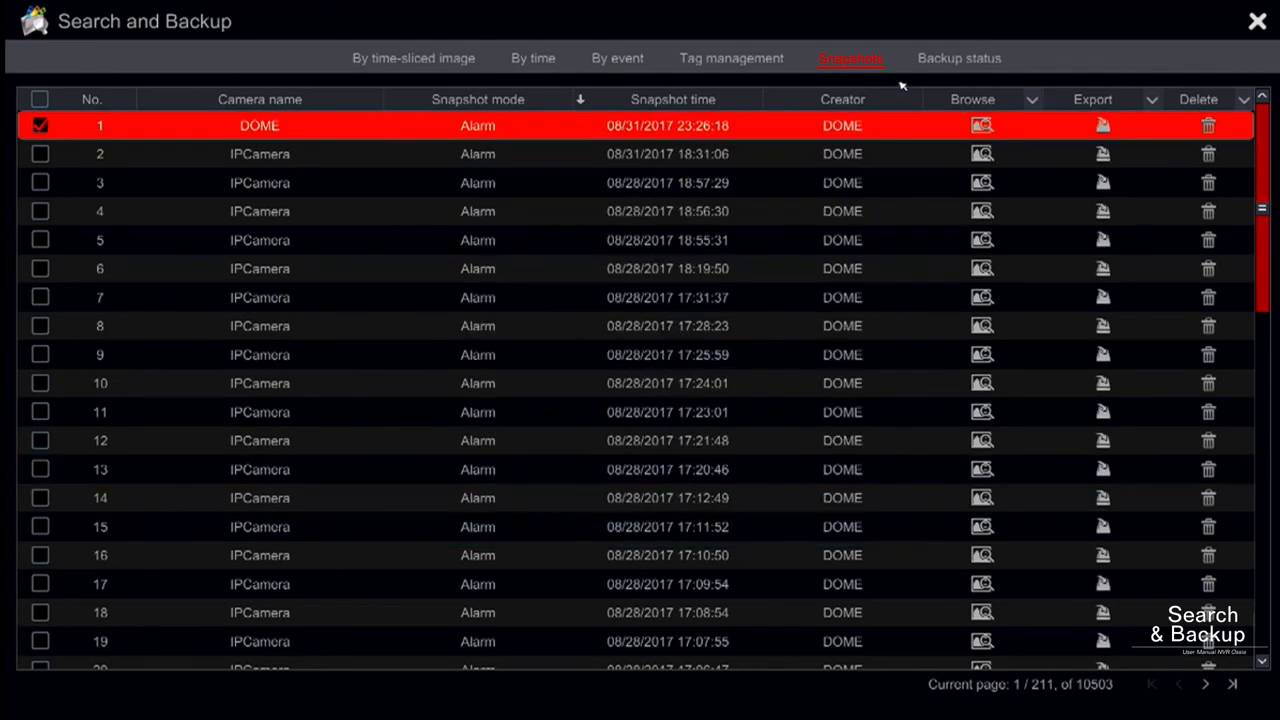
- View the status of the backup tasks
left_click(955, 60)
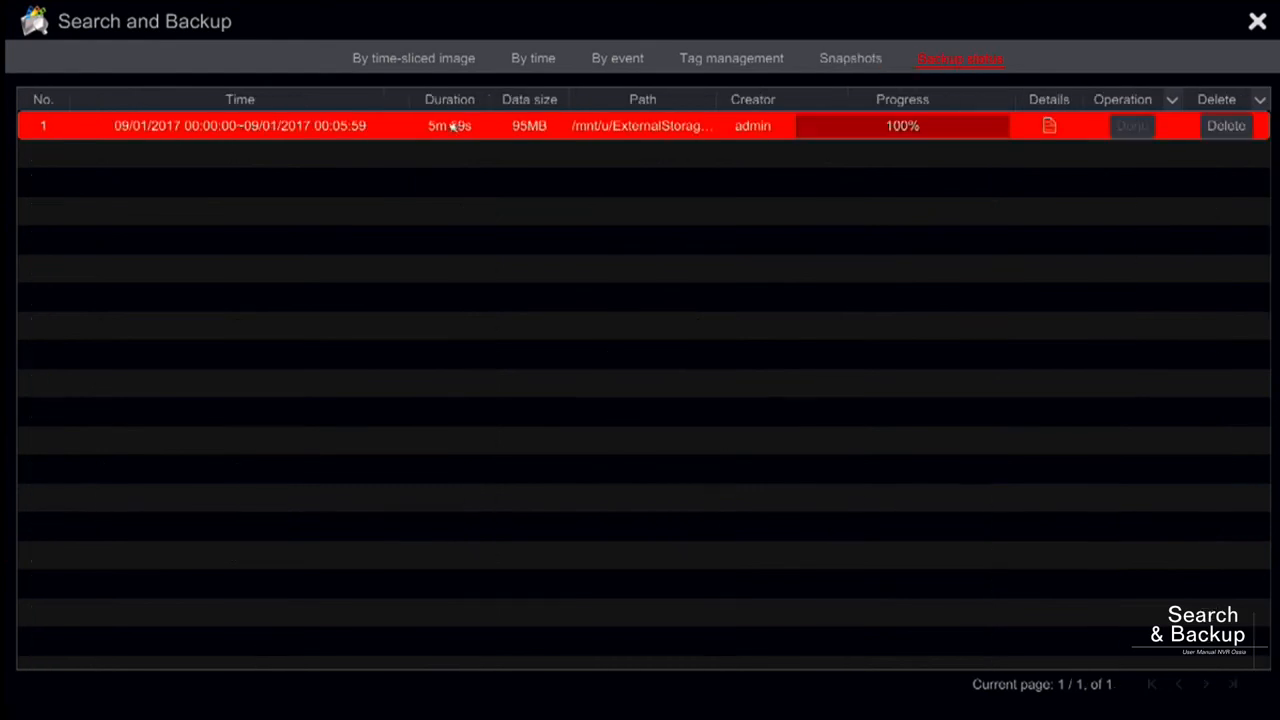